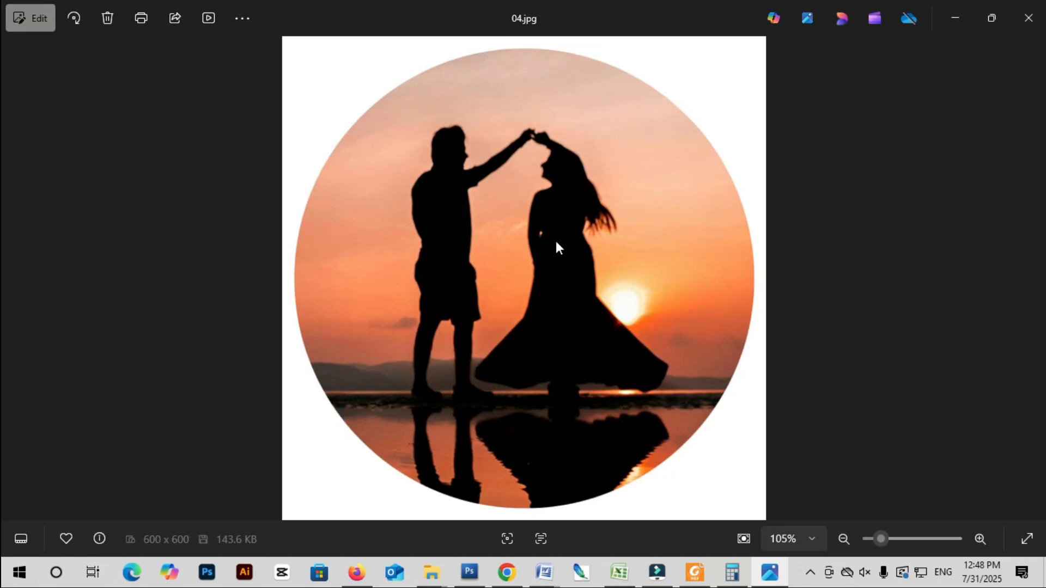
Step: Look through the finished shape-cropped sample photos from 04.jpg back to 01.jpg and close the image viewer
key(Left)
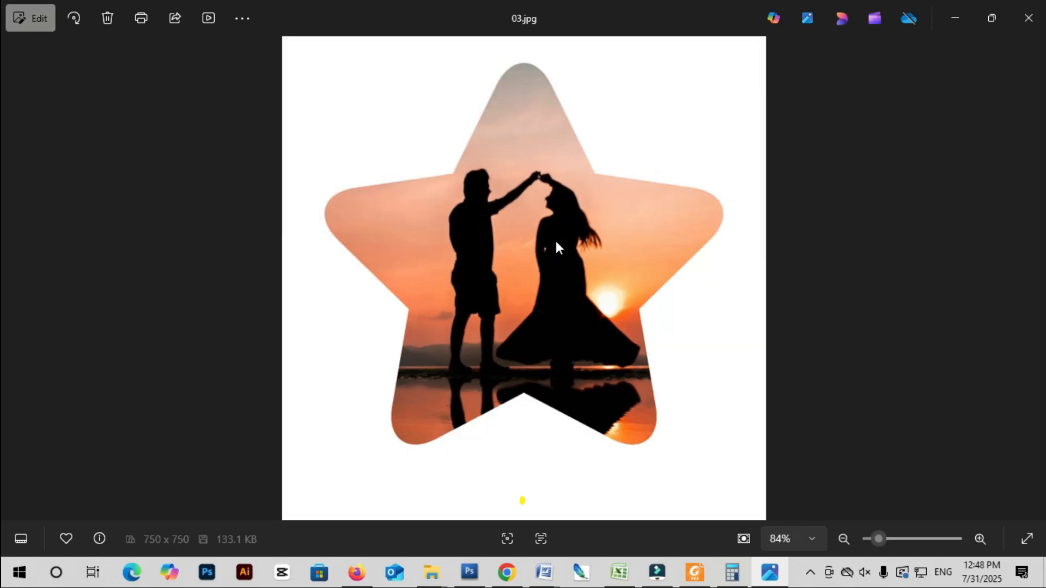
key(Left)
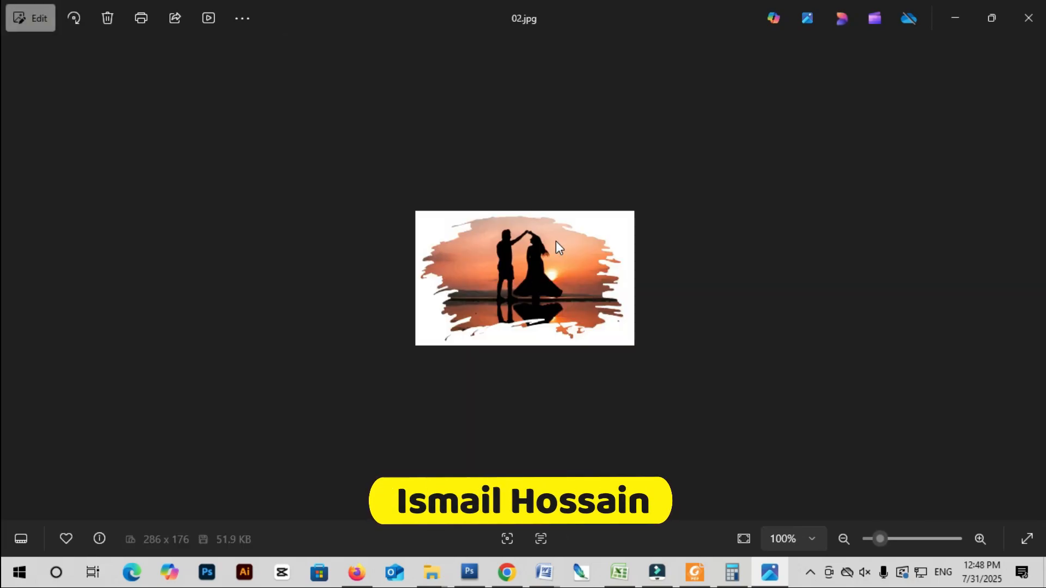
key(Left)
scroll(557, 241, up, 2)
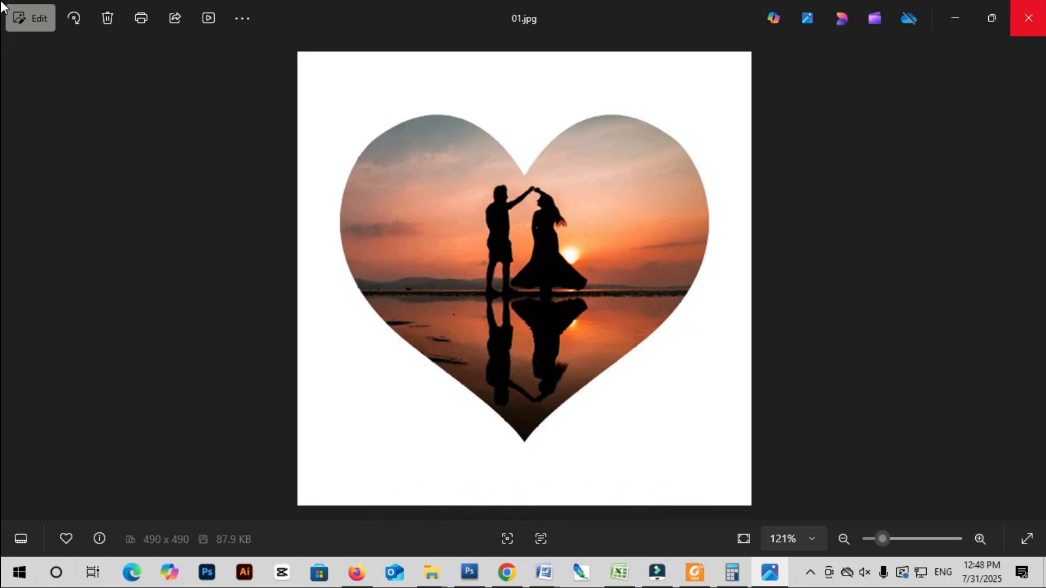
click(1028, 18)
Step: Open the circle, star, heart and blue brush-stroke images from New folder in Photoshop
click(467, 571)
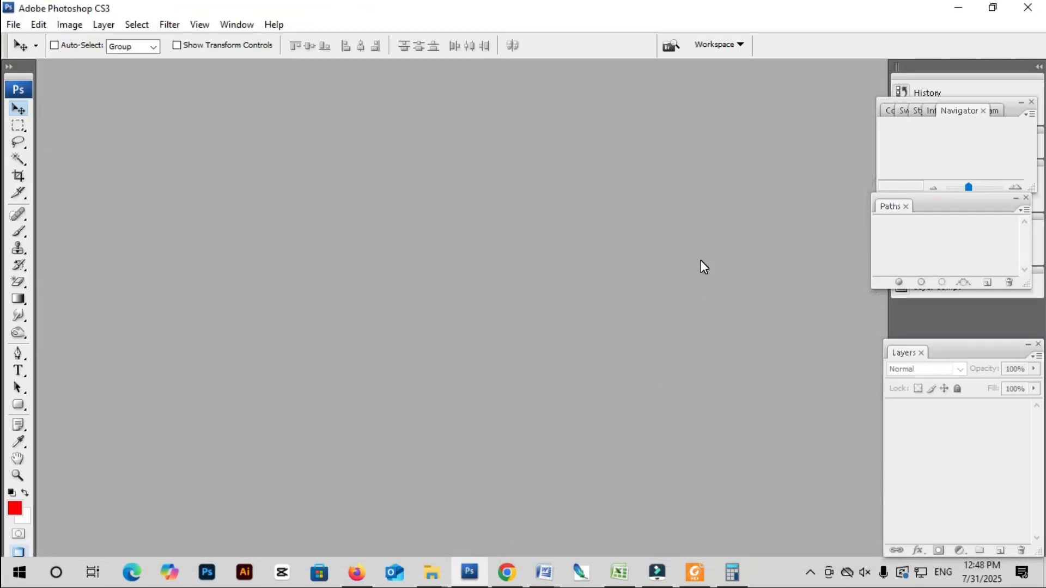
click(965, 6)
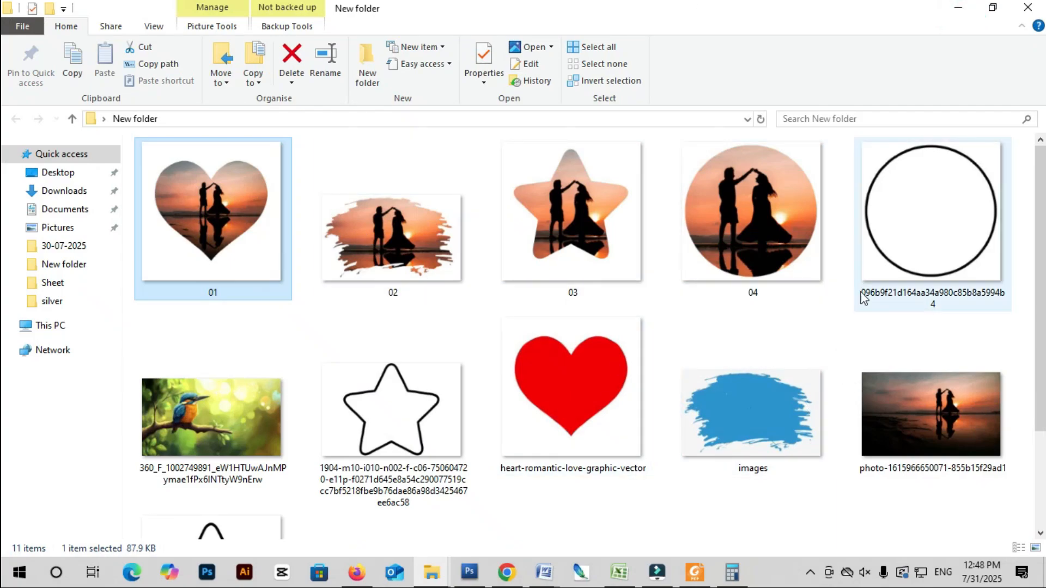
click(868, 262)
click(744, 417)
ctrl+click(567, 400)
ctrl+click(434, 406)
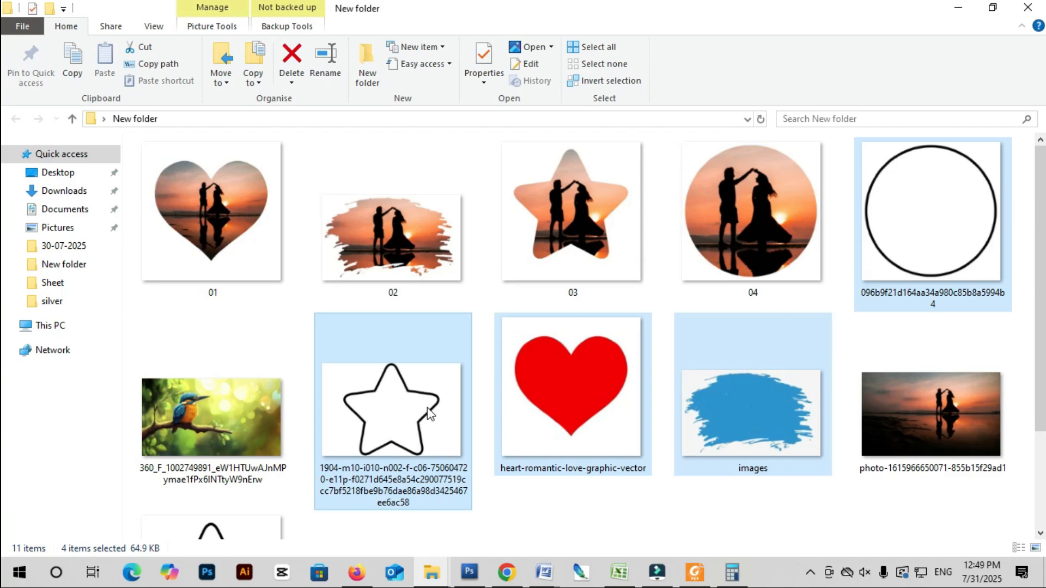
drag(430, 414, 442, 325)
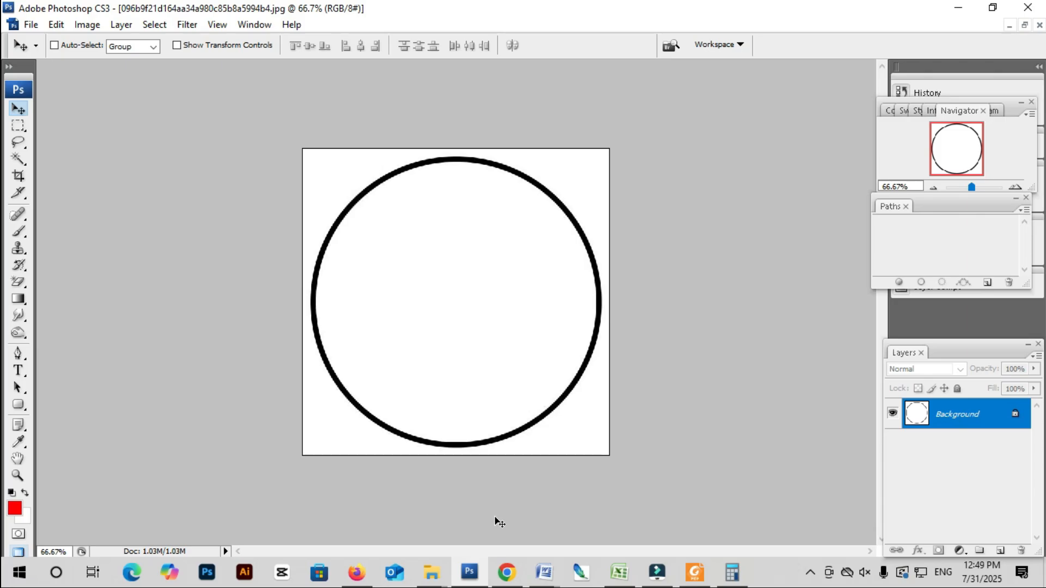
Step: Switch to Chrome, browse the "love shape" image results for shape examples, and return to Photoshop
click(506, 572)
scroll(556, 202, up, 3)
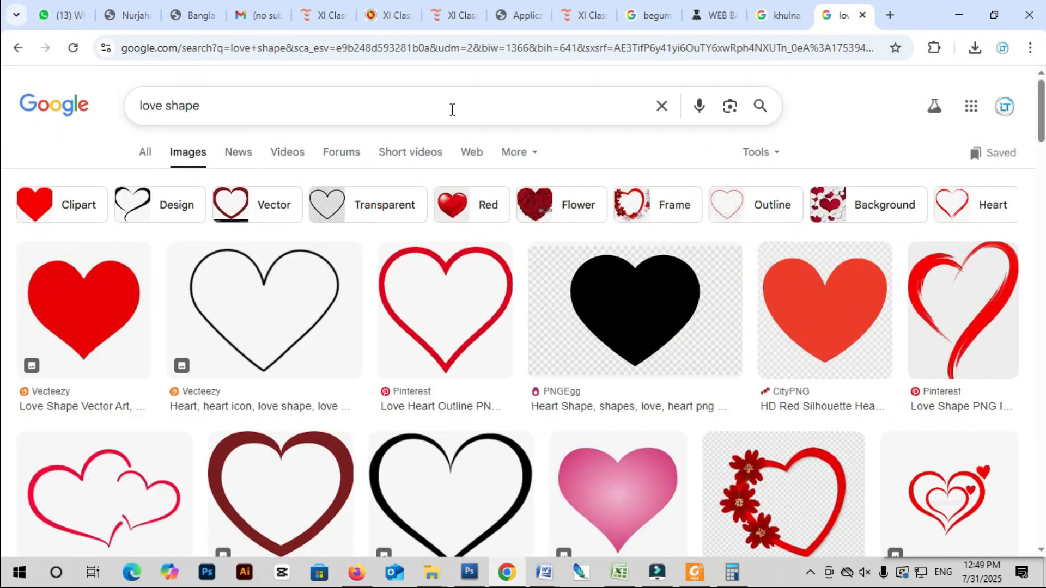
scroll(431, 292, down, 10)
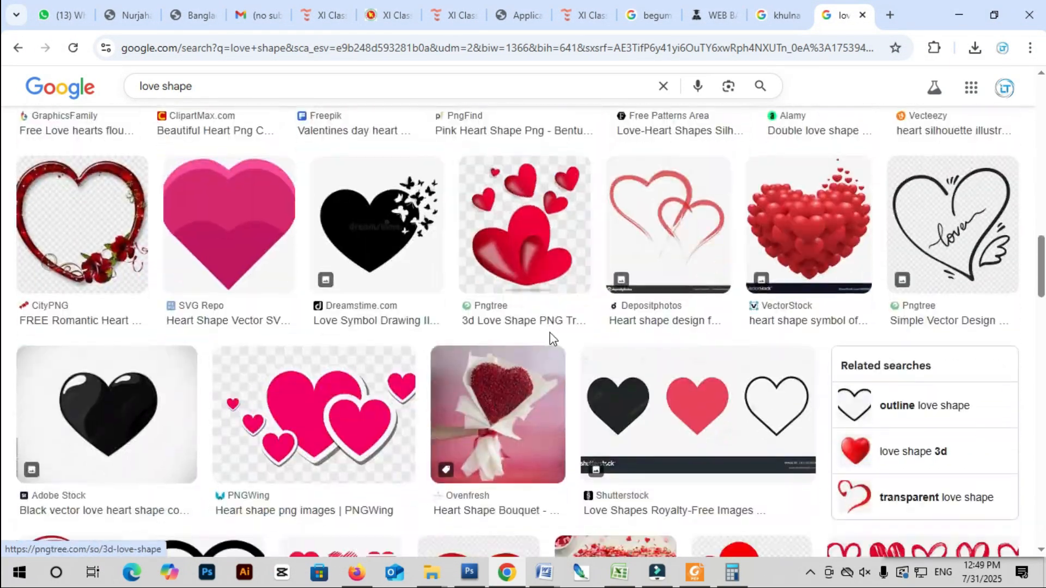
scroll(568, 337, up, 10)
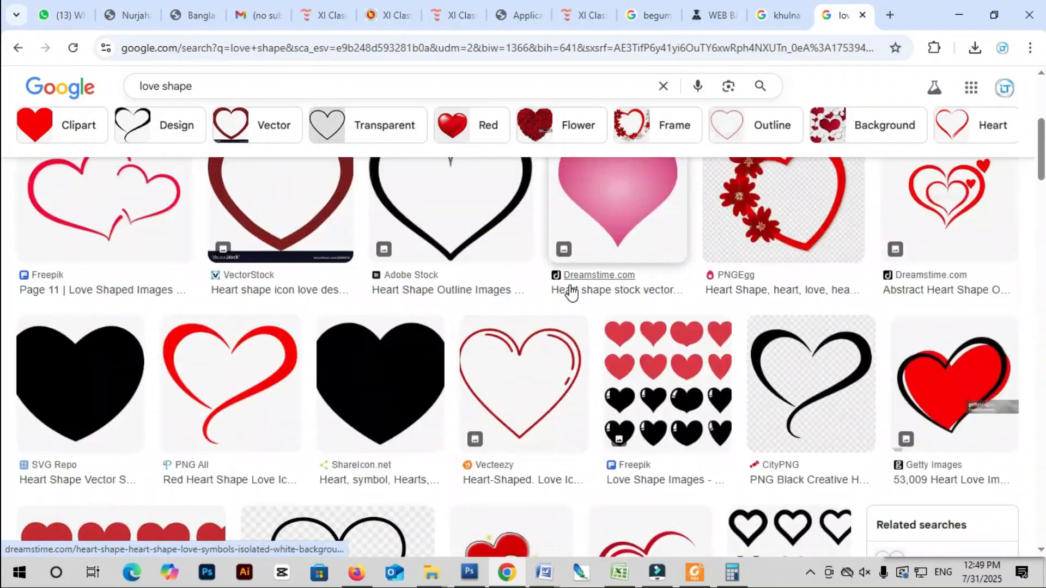
scroll(570, 293, up, 5)
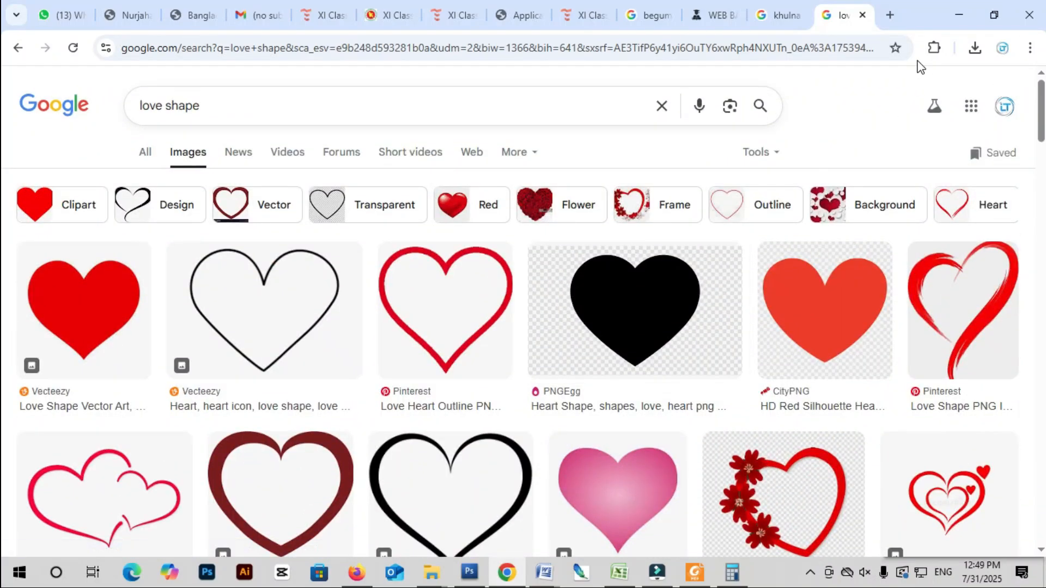
click(965, 7)
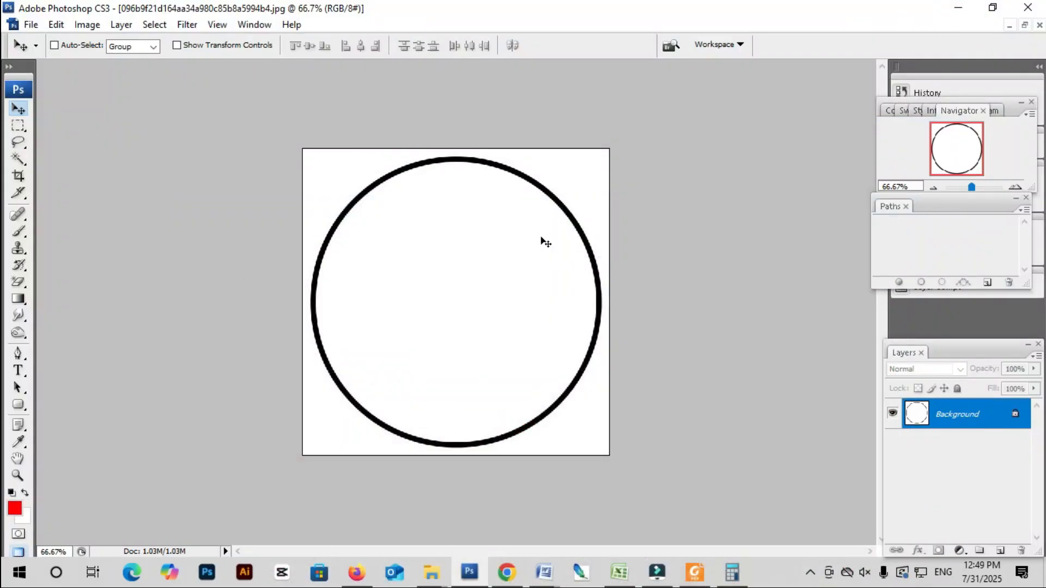
Step: Show the open documents as floating windows and move the circle image aside to uncover the images behind it
key(f)
key(f)
key(f)
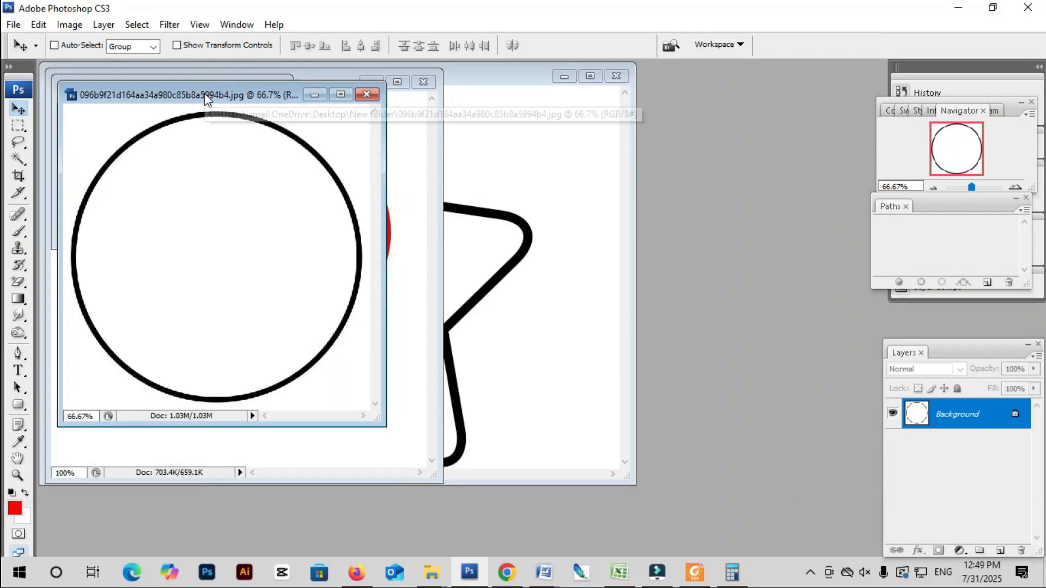
drag(205, 93, 641, 147)
click(214, 159)
key(f)
scroll(563, 240, up, 6)
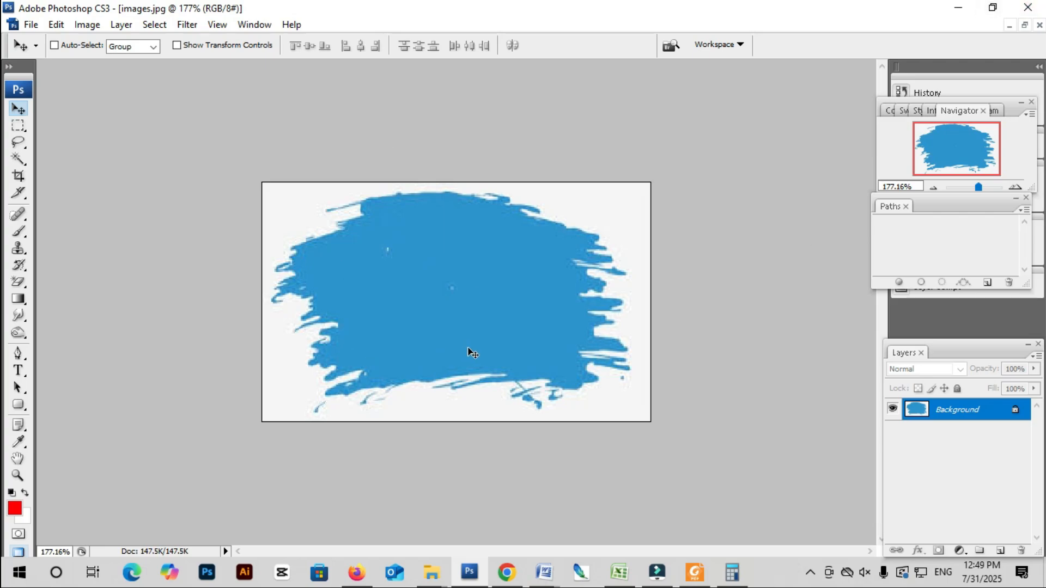
key(f)
key(f)
key(f)
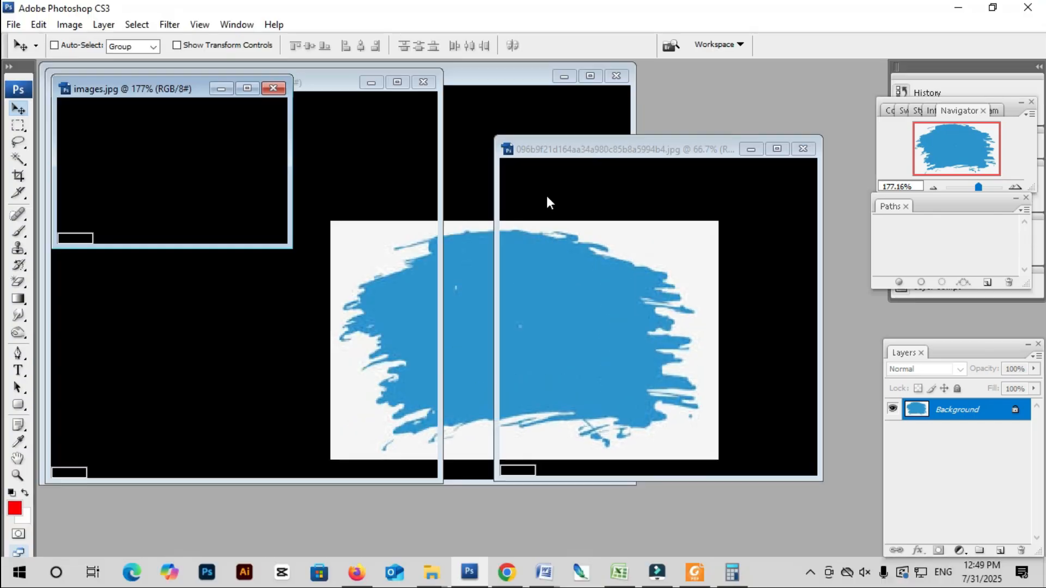
key(ctrl+0)
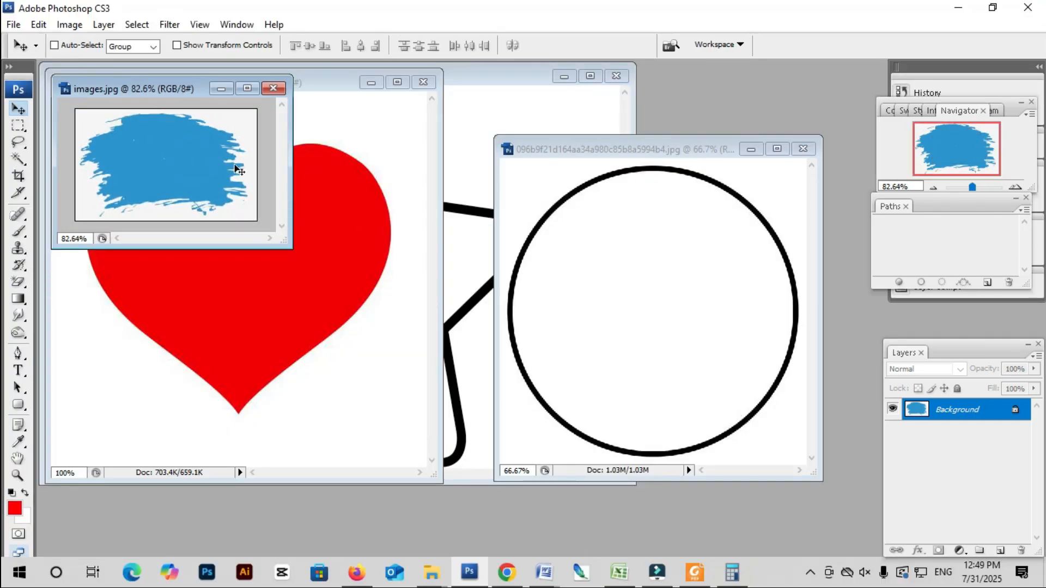
Step: Open the sunset couple photo from New folder in Photoshop alongside the shape images
click(961, 7)
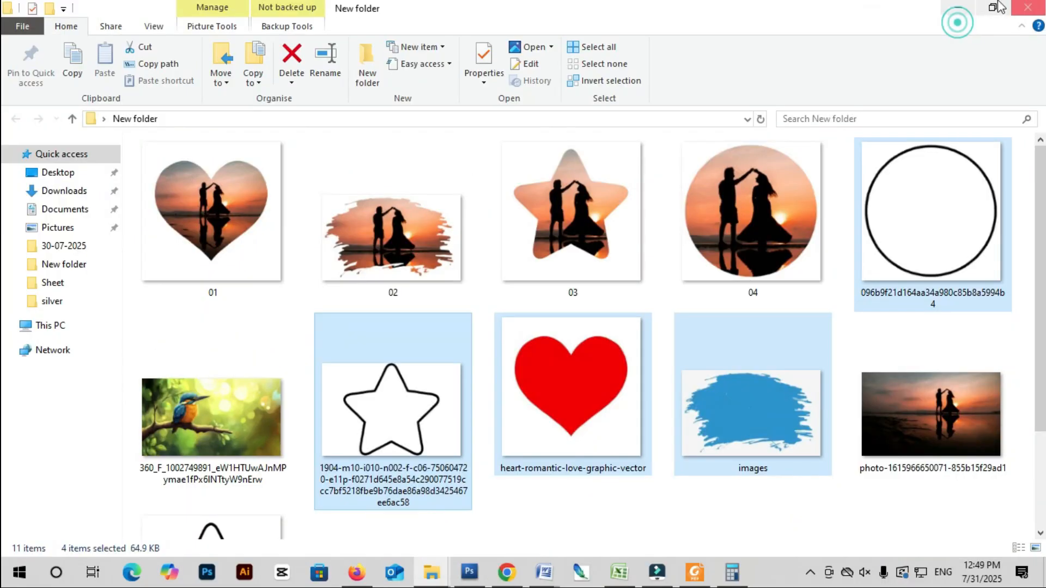
drag(896, 390, 620, 246)
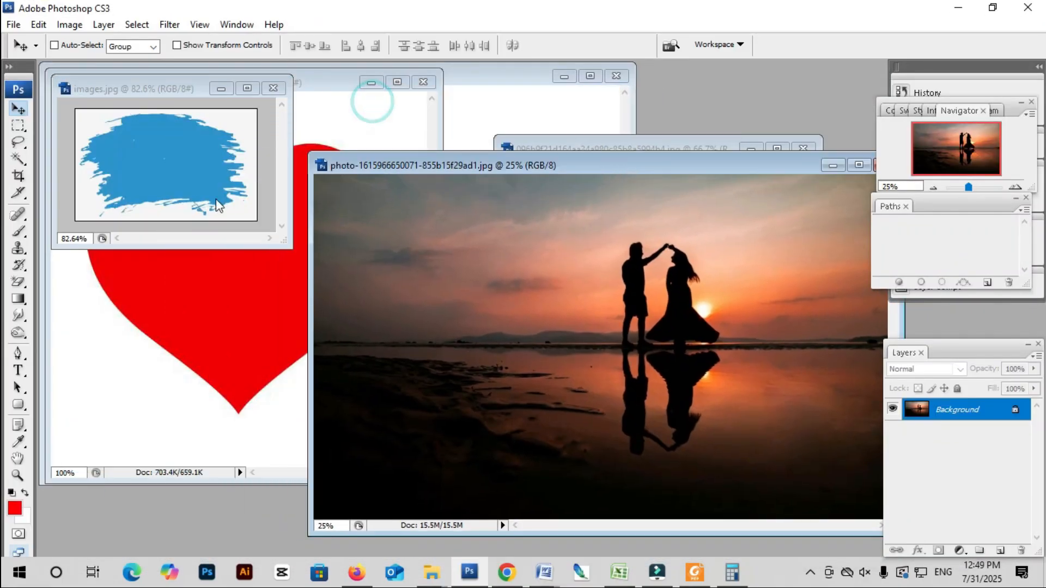
Step: Remove the white background around the blue brush stroke in images.jpg with the Magic Eraser tool
click(132, 163)
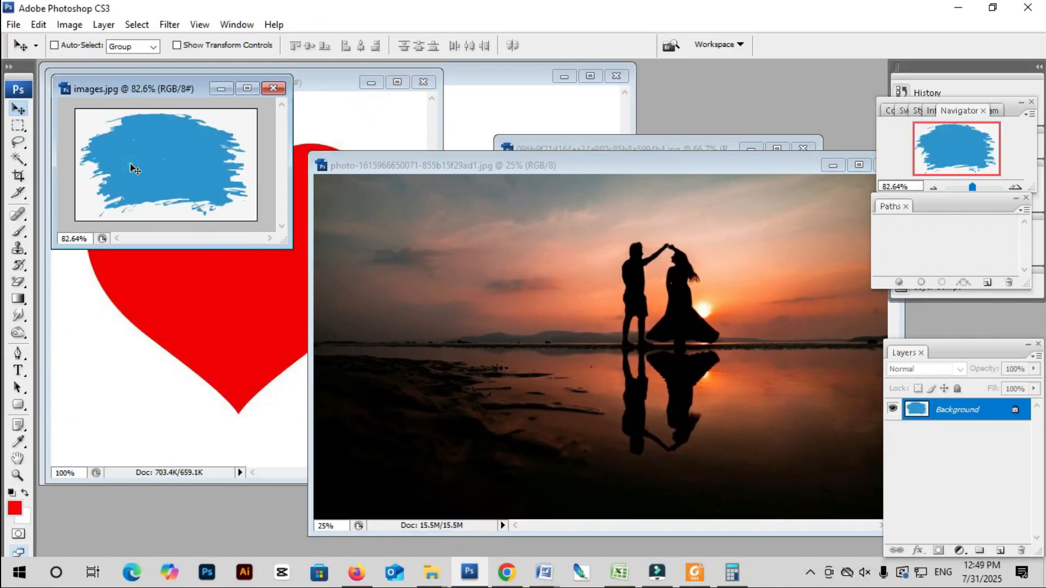
click(241, 90)
scroll(482, 224, up, 2)
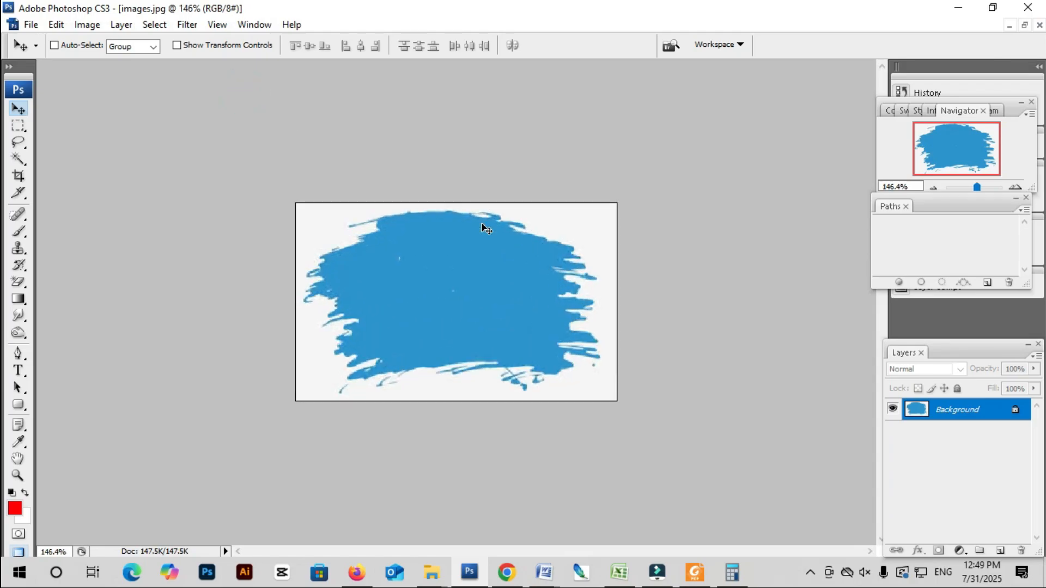
scroll(413, 243, up, 3)
scroll(417, 250, down, 1)
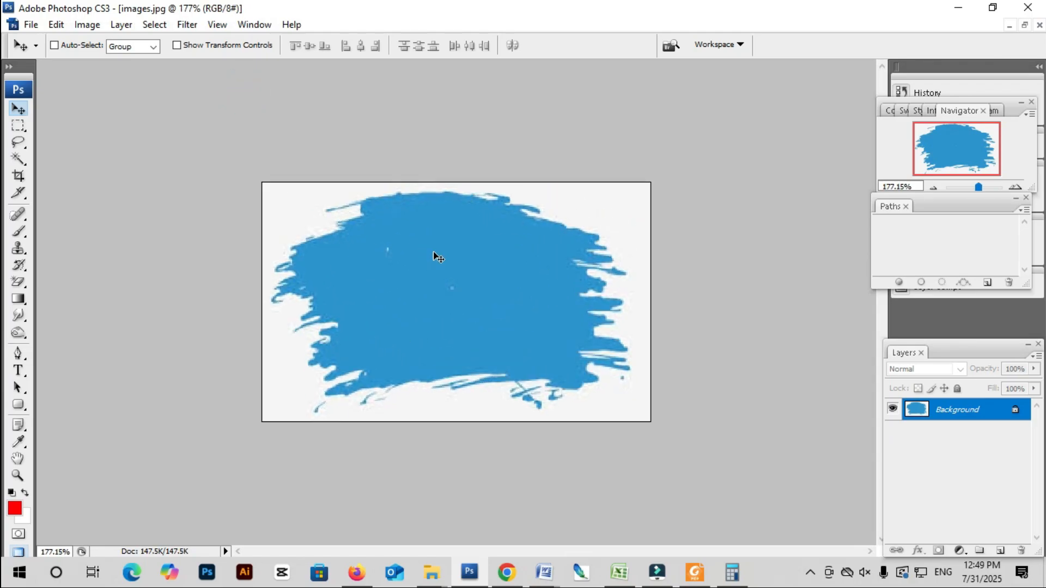
key(e)
key(v)
scroll(321, 215, up, 5)
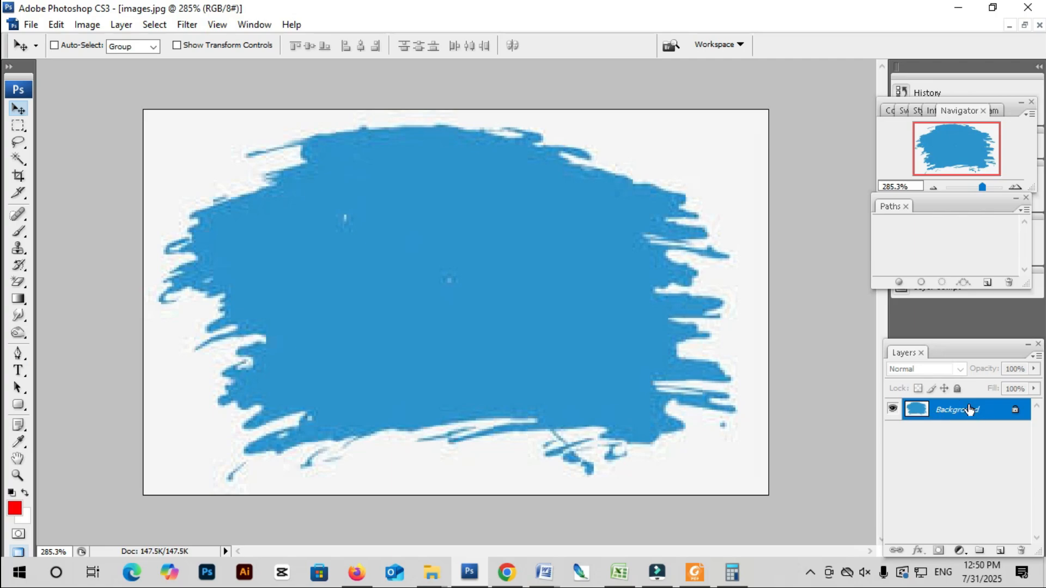
key(e)
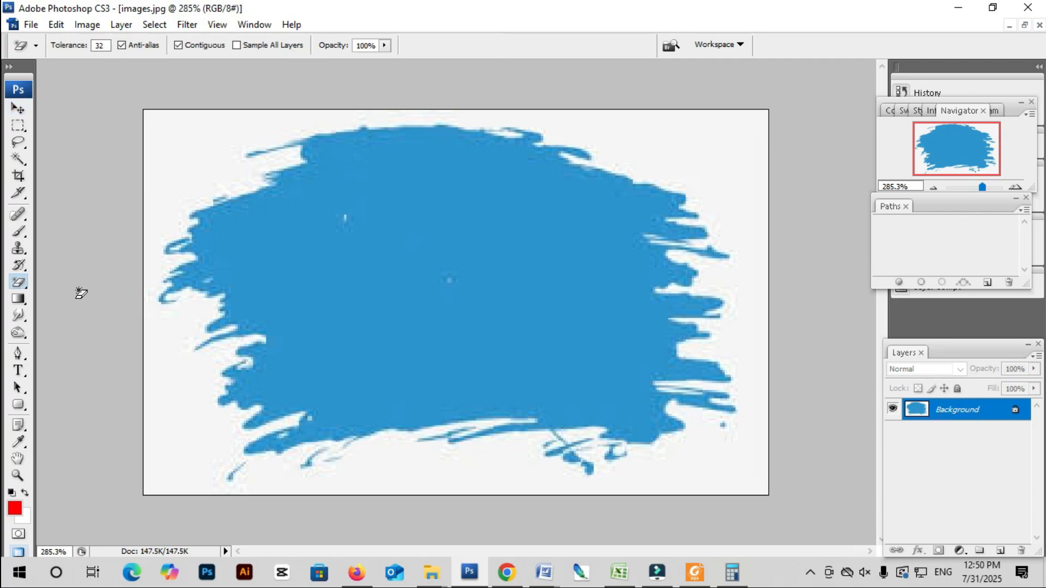
click(24, 282)
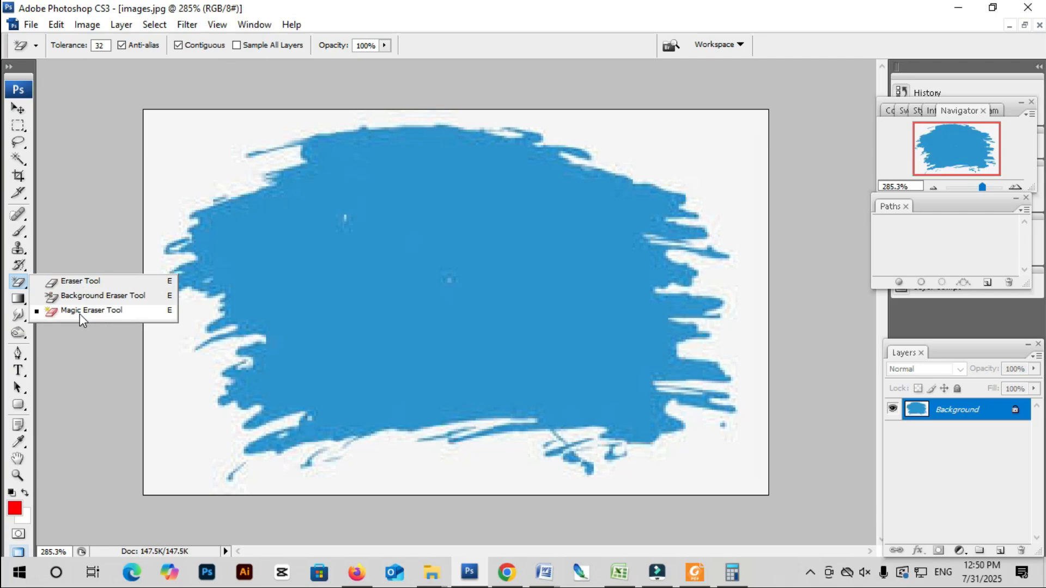
click(104, 311)
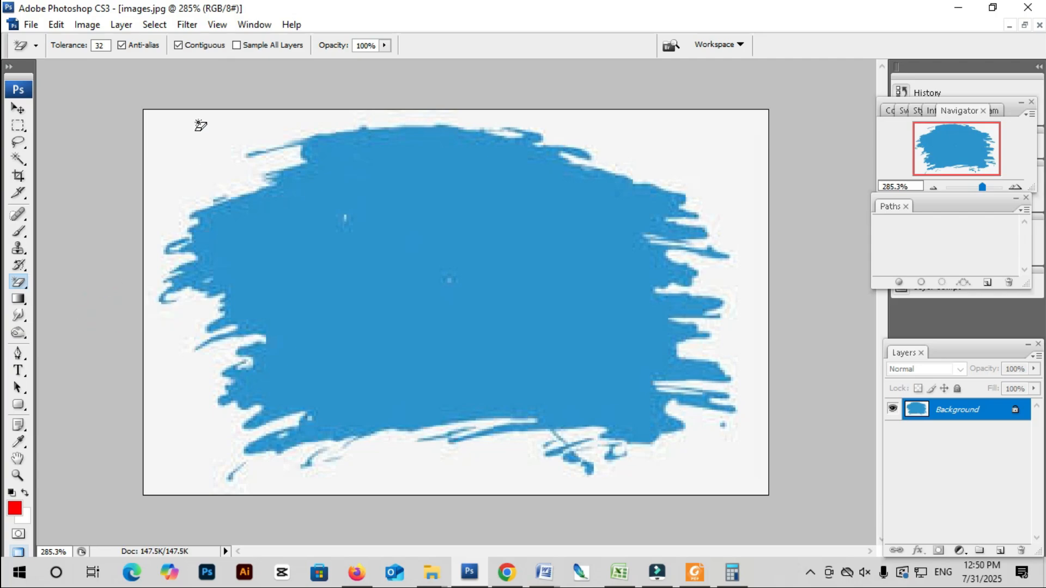
click(179, 136)
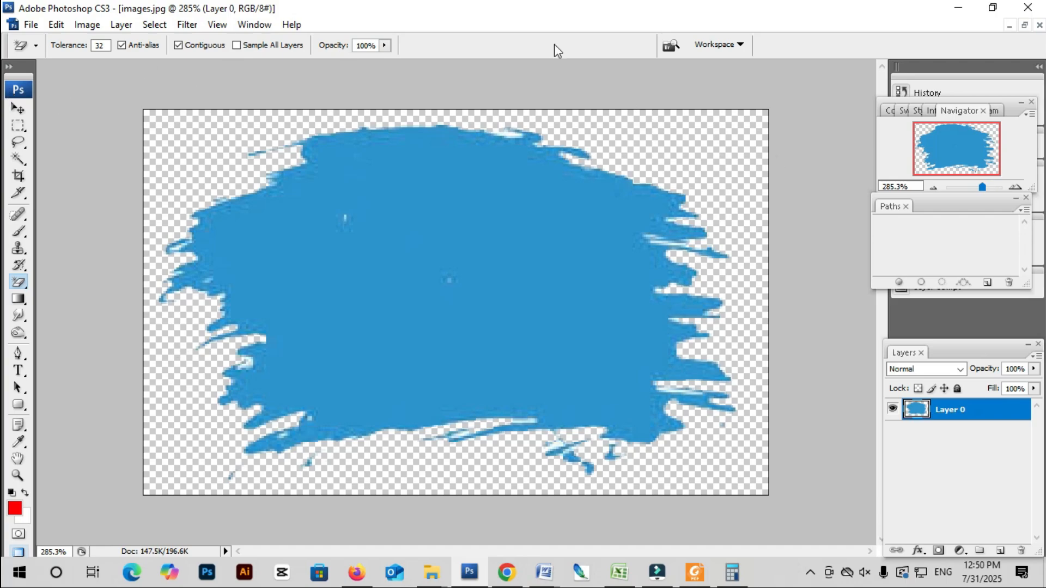
Step: Return images.jpg to a floating window beside the sunset photo and activate the Move tool
scroll(673, 161, down, 2)
scroll(673, 161, down, 1)
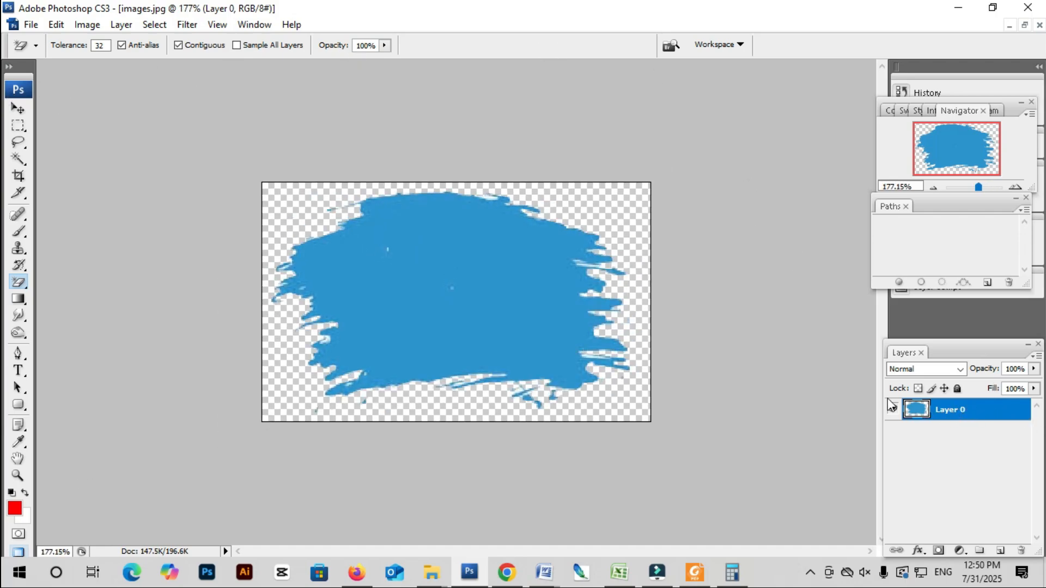
scroll(573, 331, down, 1)
key(f)
key(f)
key(f)
key(v)
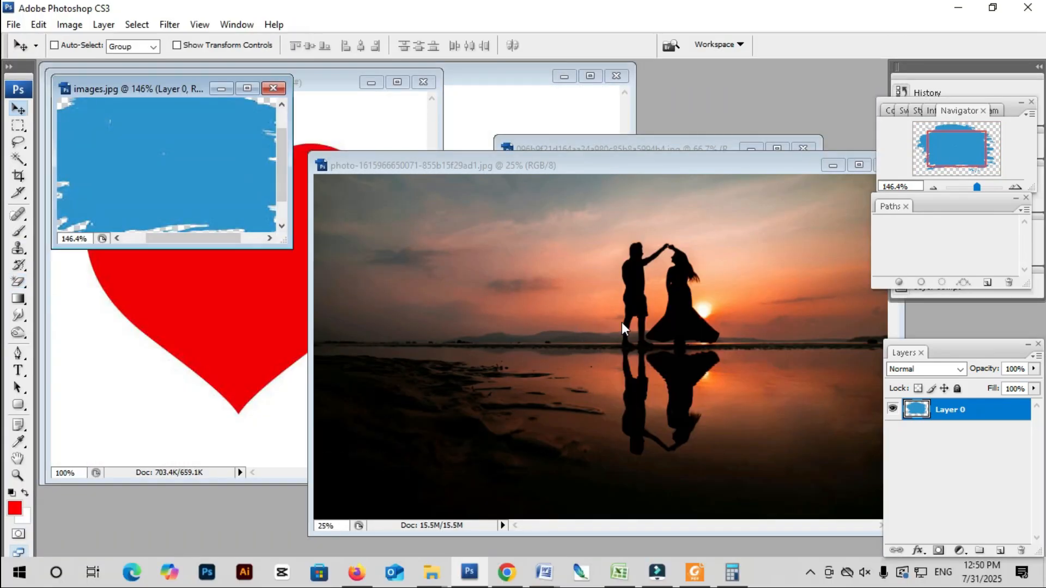
Step: Copy the sunset couple photo into the images.jpg document as a new layer above the brush stroke
click(663, 317)
scroll(476, 282, down, 4)
click(207, 179)
scroll(211, 177, down, 4)
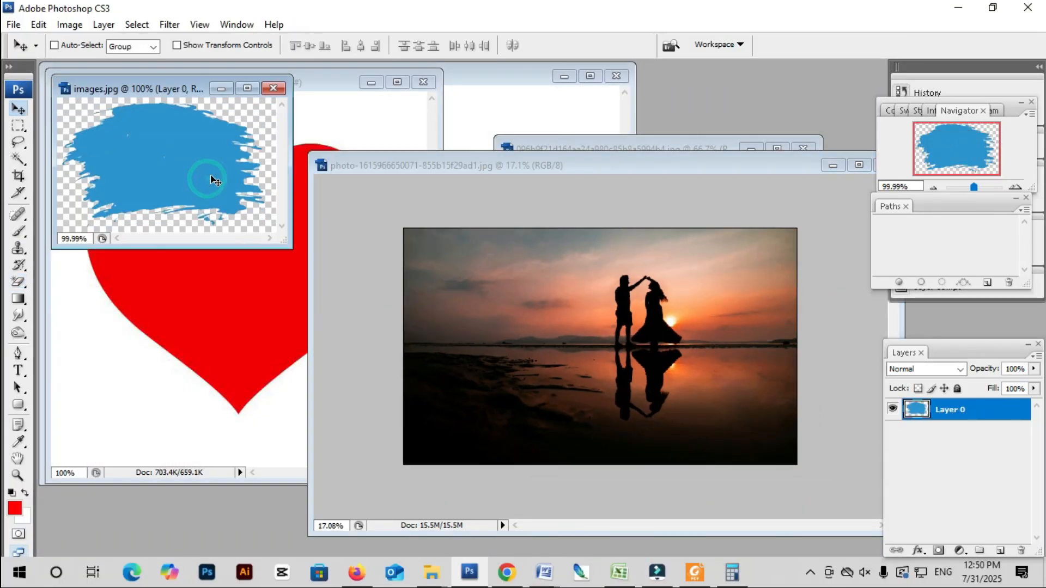
scroll(215, 181, down, 1)
click(638, 321)
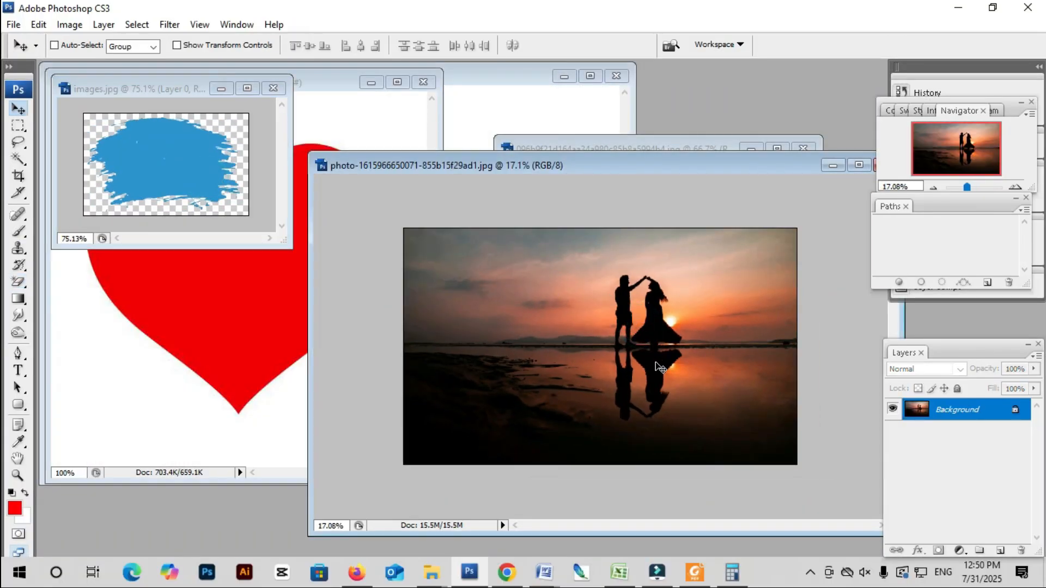
drag(657, 366, 180, 163)
Step: Scale the photo layer down with Free Transform and position it so it covers the whole images.jpg canvas
key(f)
scroll(495, 287, down, 5)
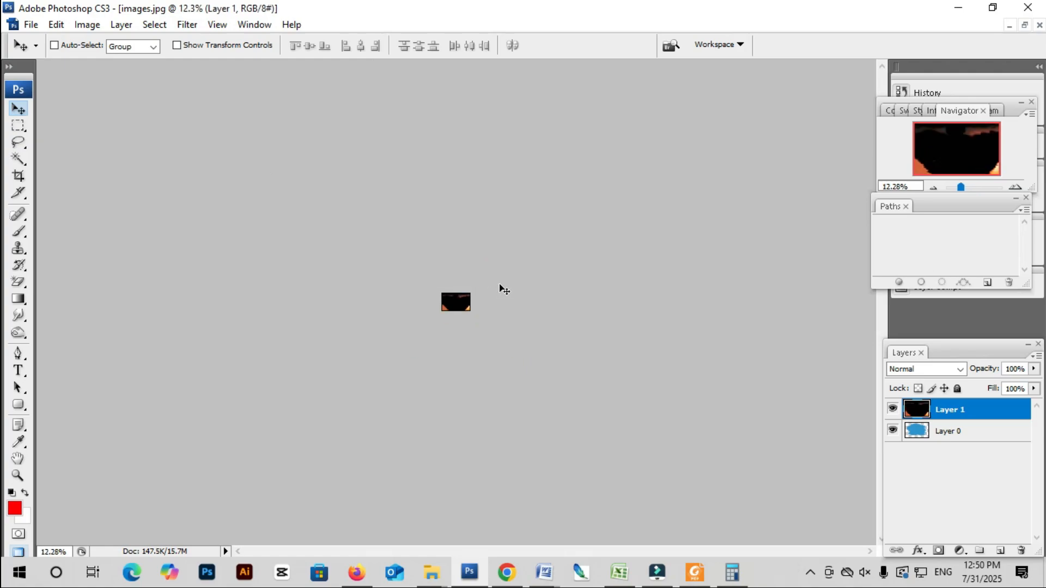
key(ctrl+t)
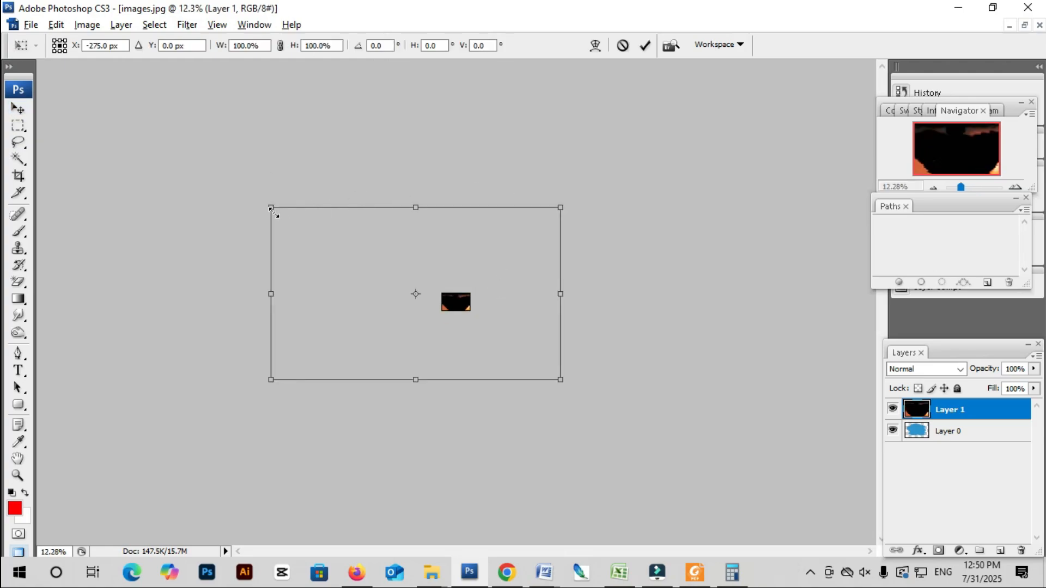
drag(271, 208, 396, 280)
key(Return)
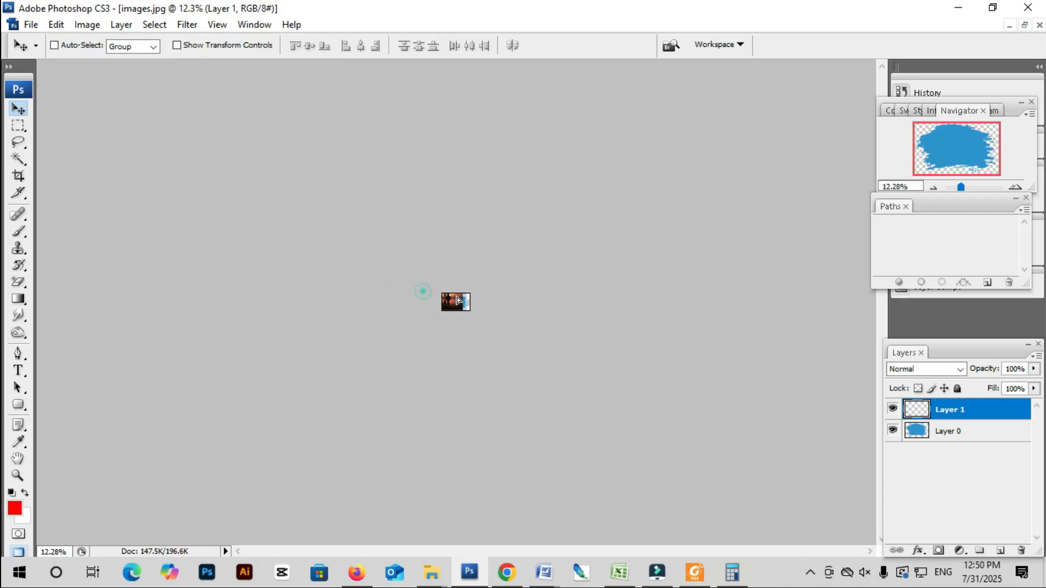
scroll(472, 307, up, 5)
drag(456, 300, 471, 321)
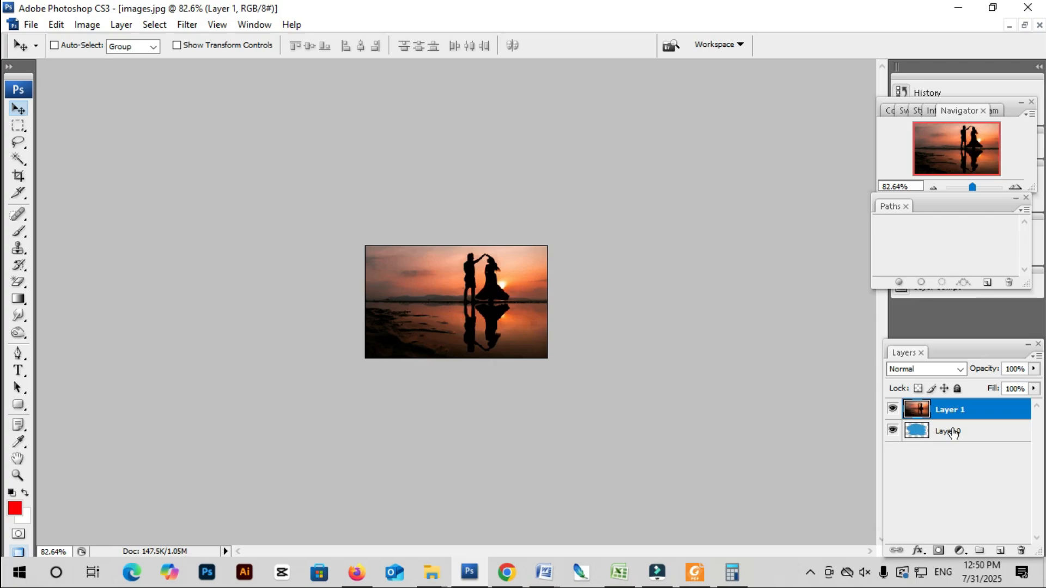
Step: Clip the photo layer to the brush stroke layer and move the photo so the couple sits mid-stroke
click(952, 433)
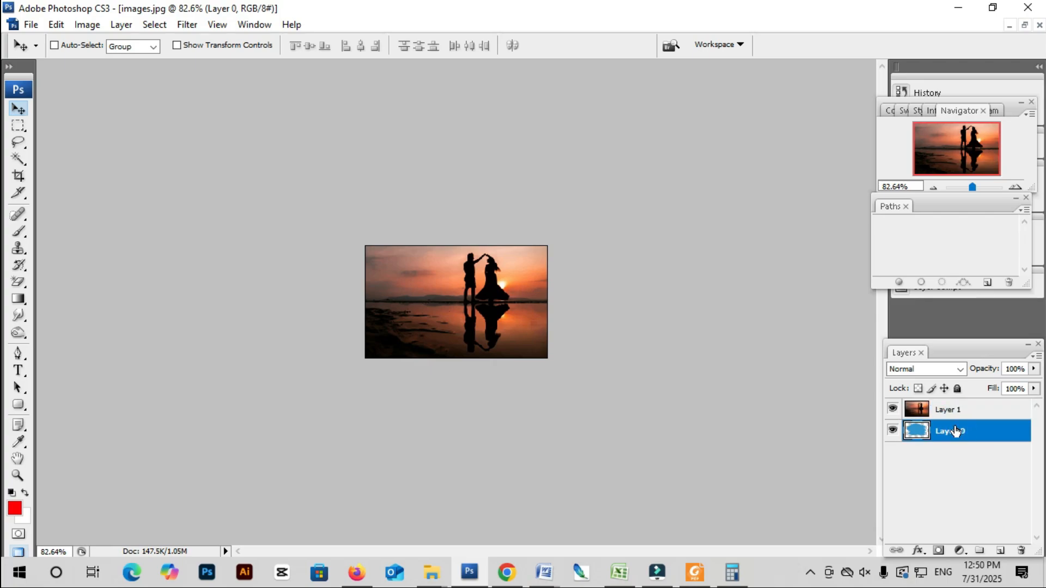
click(961, 412)
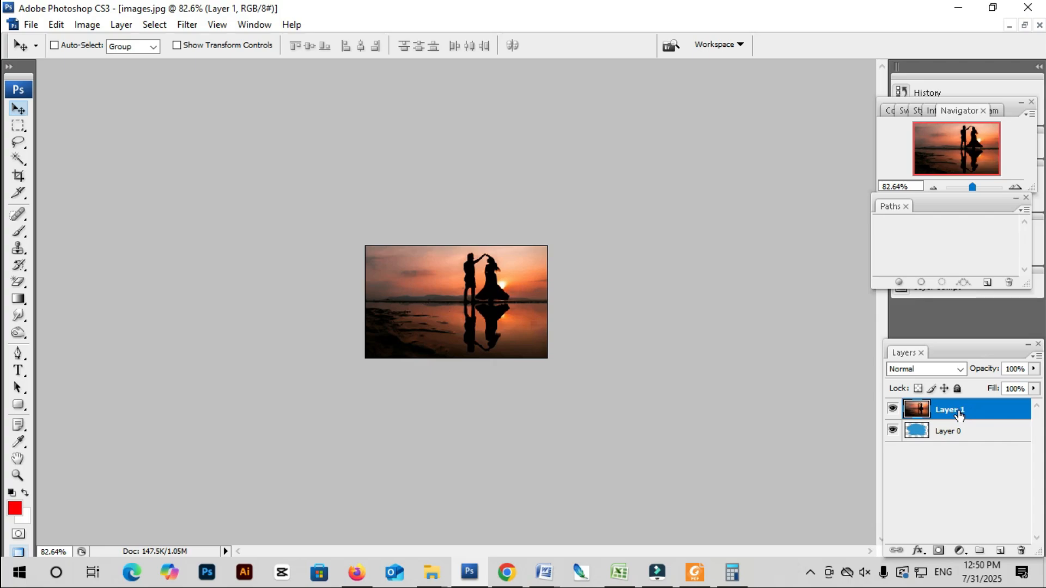
right_click(960, 415)
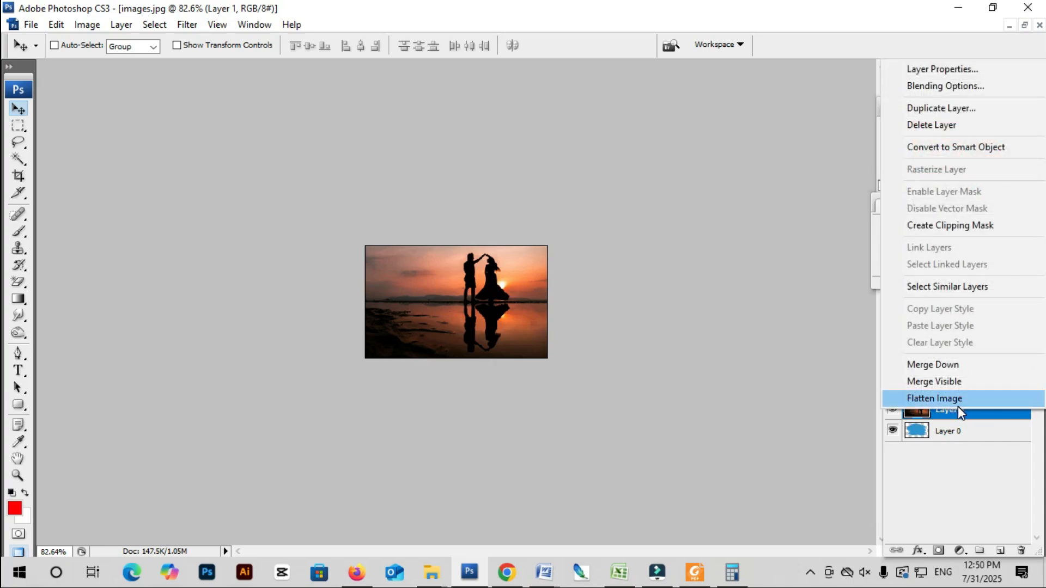
click(971, 226)
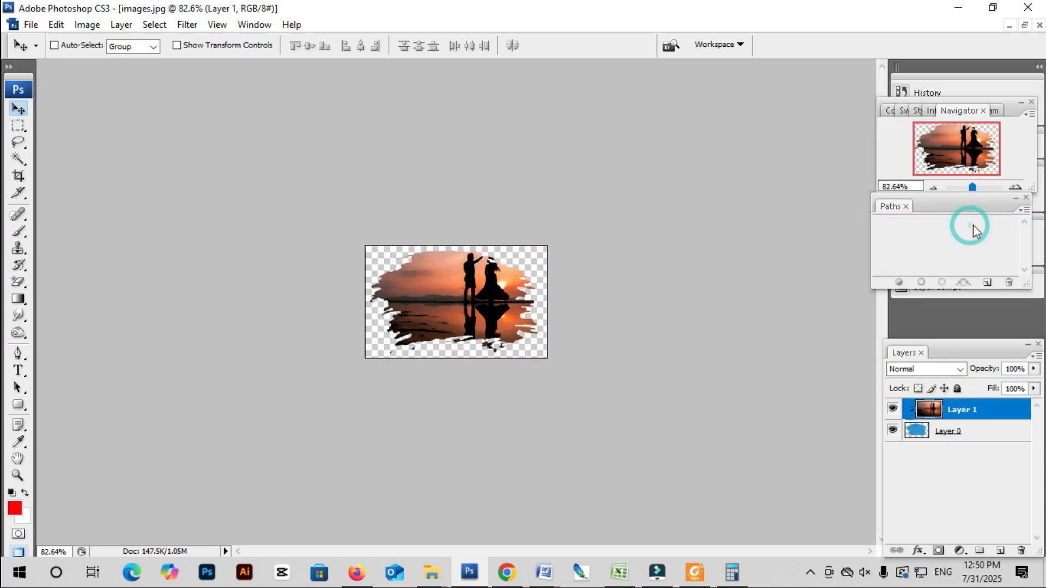
scroll(500, 304, up, 10)
drag(524, 281, 496, 314)
scroll(508, 329, down, 3)
scroll(501, 318, up, 2)
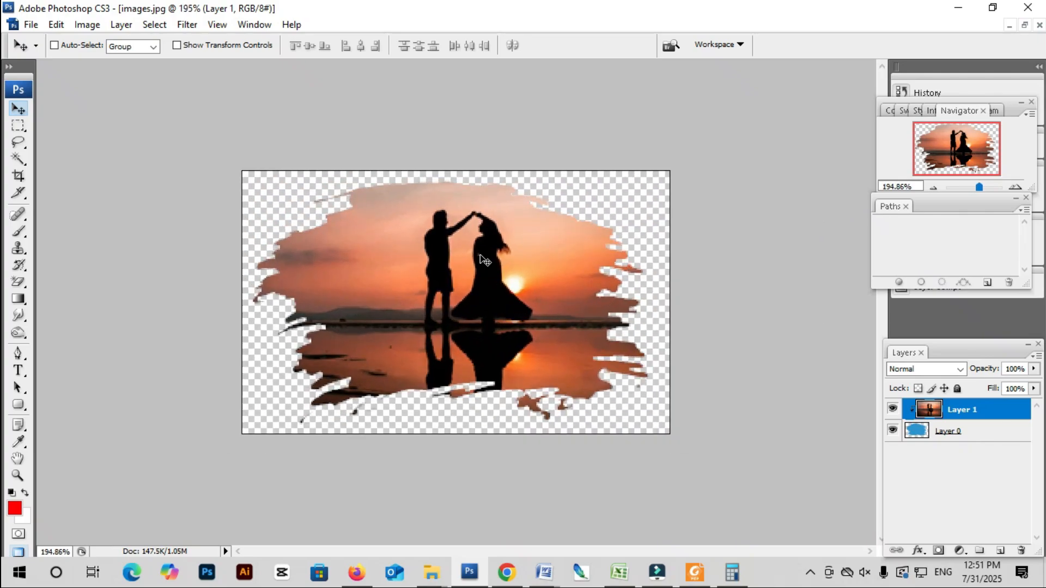
Step: Close images.jpg without saving and show the remaining documents as floating windows
key(ctrl+w)
click(508, 212)
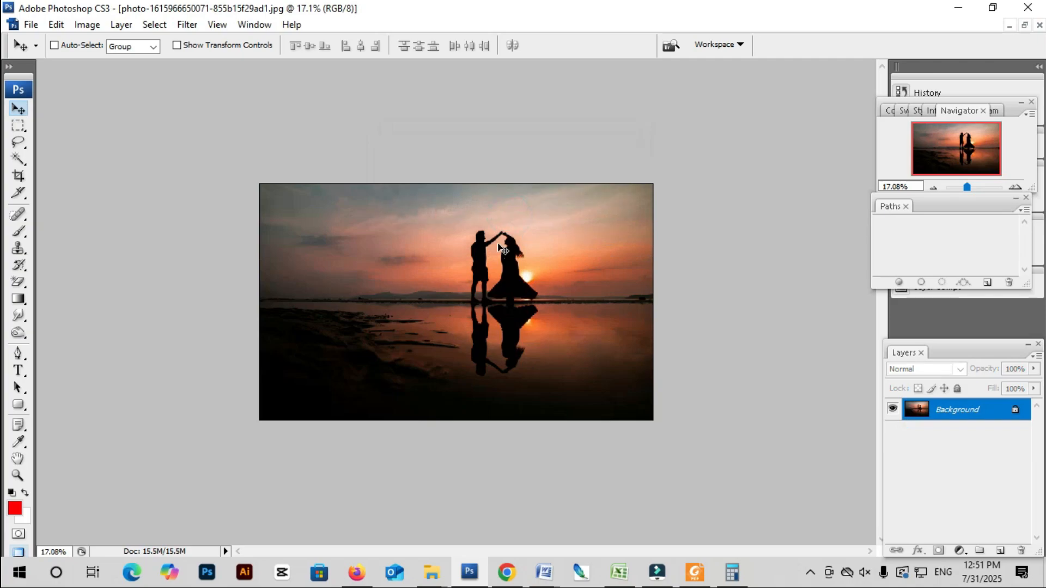
key(f)
key(f)
key(f)
Step: Remove the white background around the red heart in heart-romantic-love-graphic-vector.jpg with the Magic Eraser tool
click(240, 193)
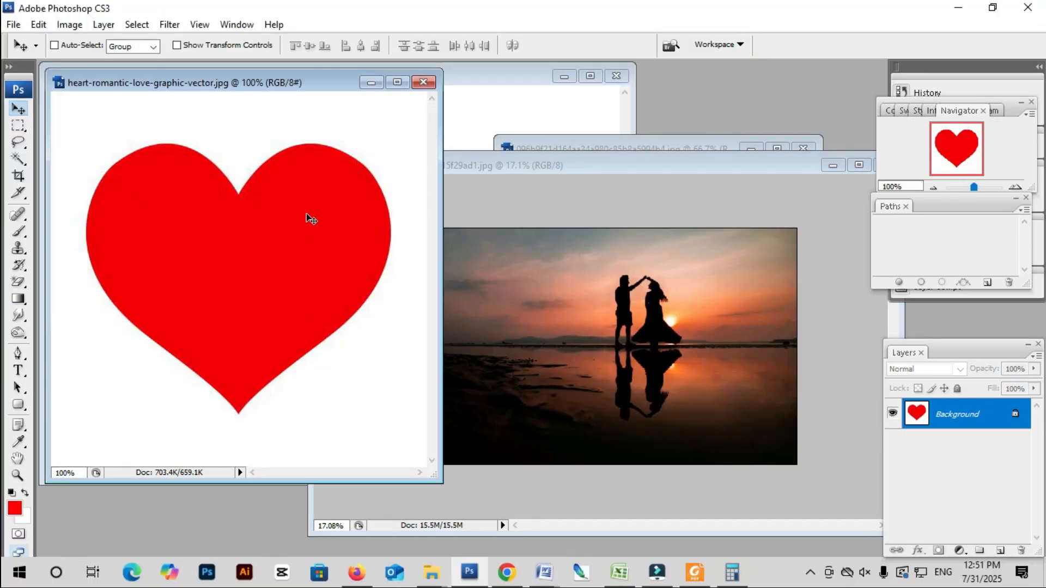
key(e)
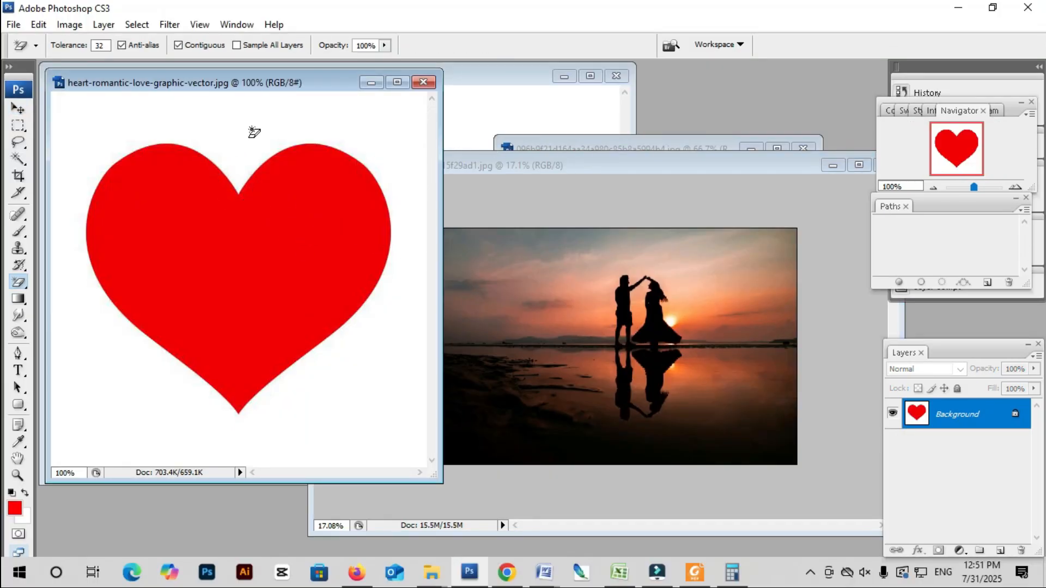
click(251, 129)
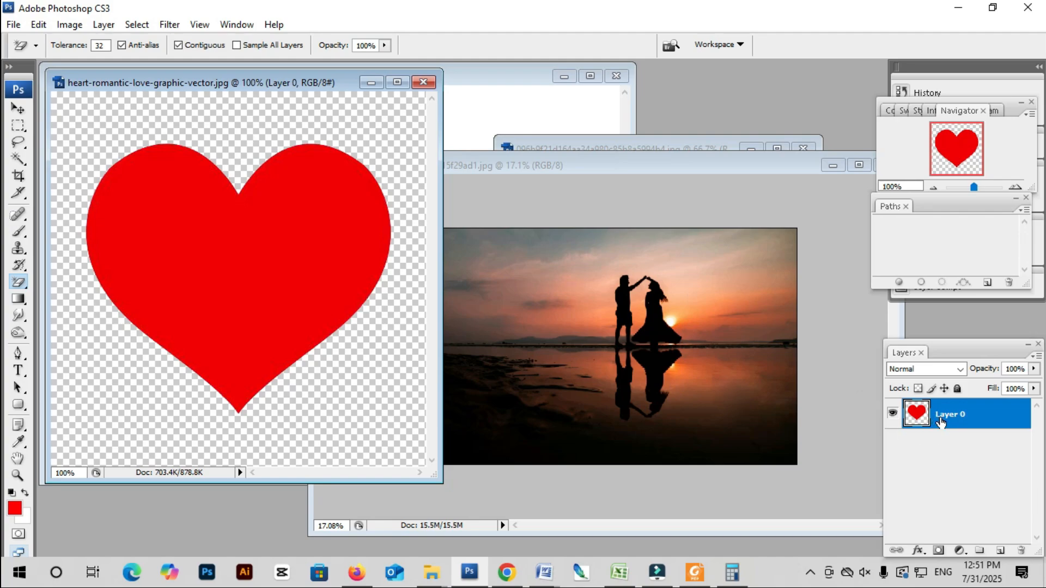
Step: Copy the sunset couple photo into the heart document as a new layer and show that document full screen
key(v)
drag(677, 311, 205, 222)
key(f)
Step: Scale the photo layer down with Free Transform and position it over the heart
drag(340, 261, 441, 302)
scroll(432, 302, down, 4)
key(ctrl+t)
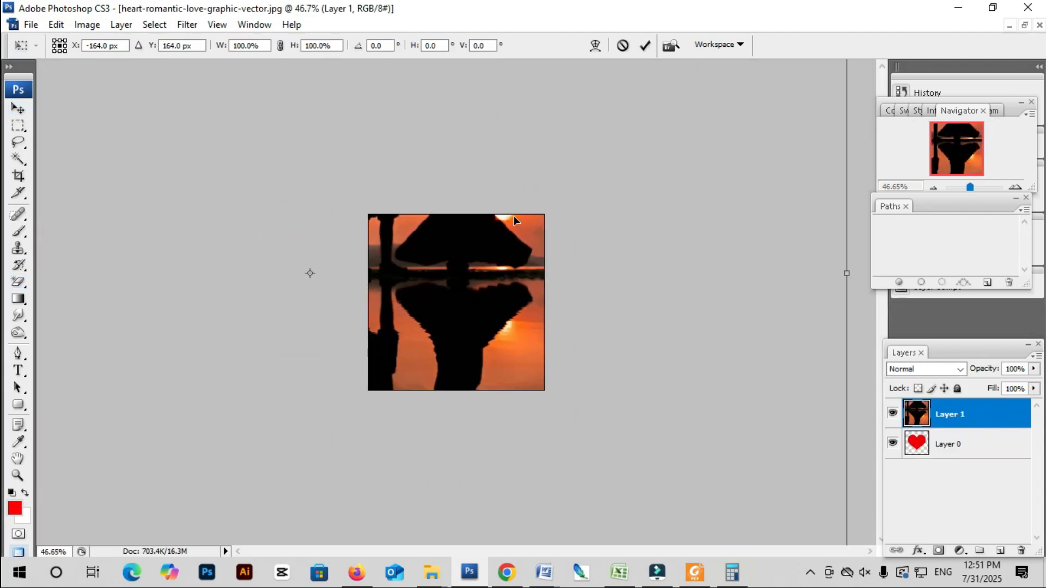
scroll(585, 268, down, 3)
drag(137, 140, 333, 256)
double_click(429, 308)
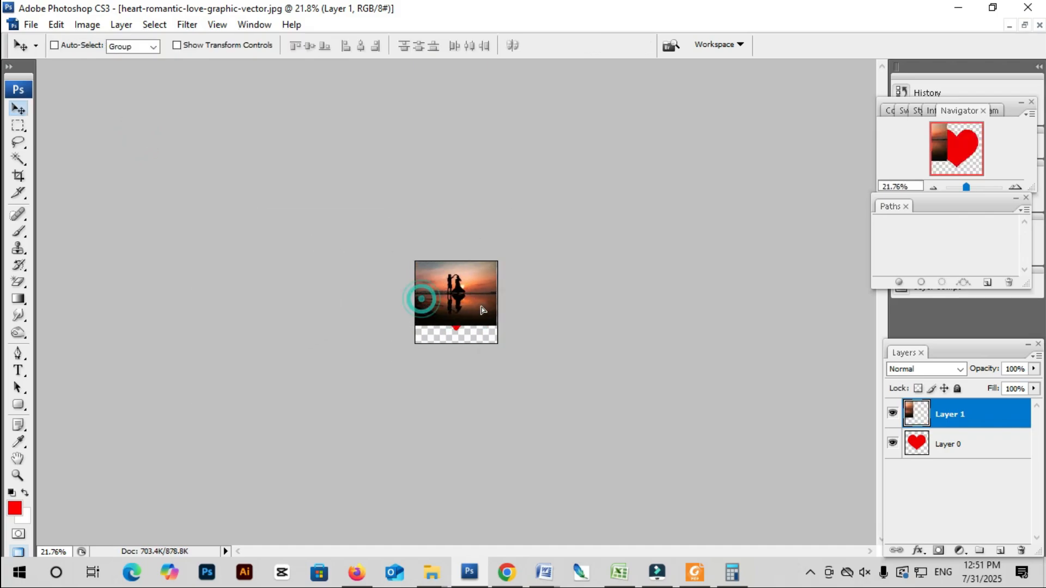
Step: Clip the photo layer to the heart layer and move the photo so the couple is centred in the heart
right_click(979, 421)
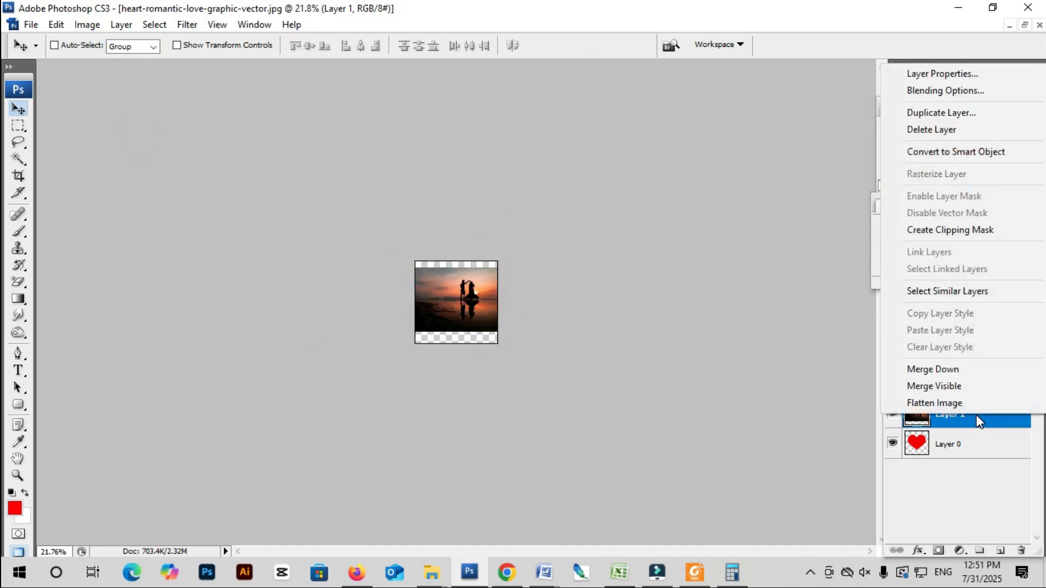
click(957, 230)
key(ctrl+0)
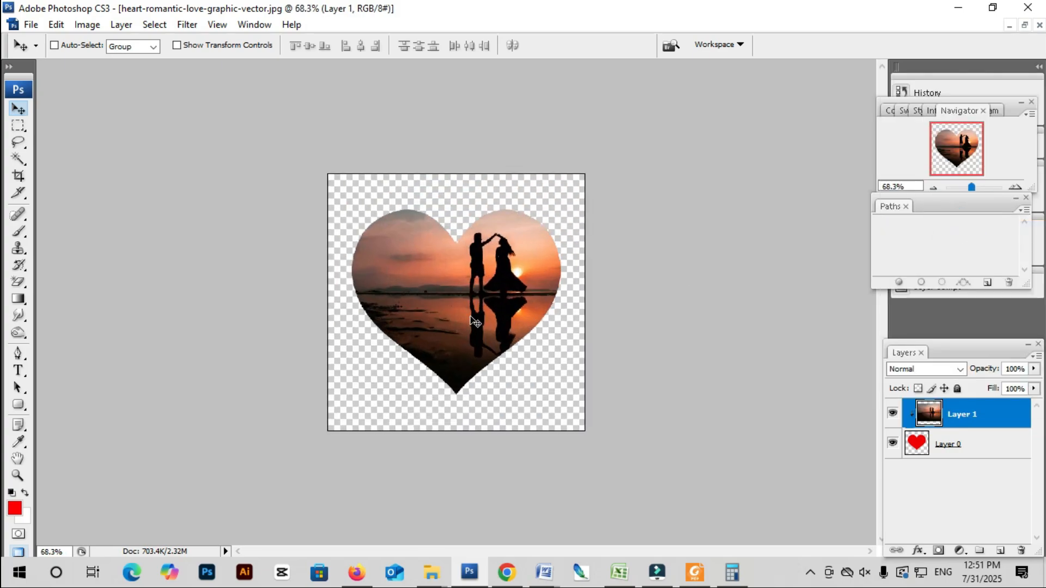
scroll(455, 292, up, 8)
scroll(475, 297, down, 3)
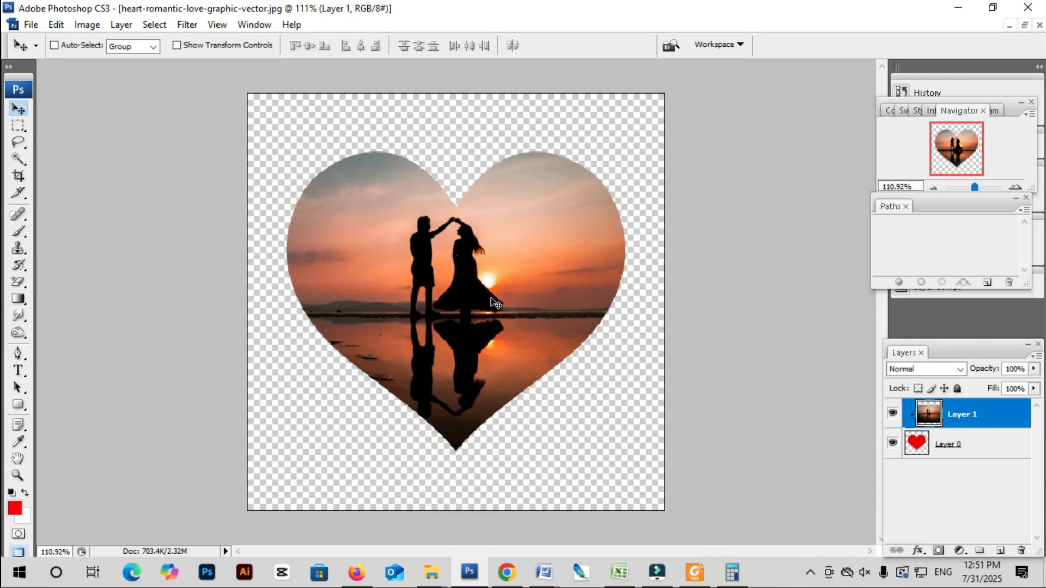
drag(491, 299, 502, 299)
scroll(504, 299, down, 4)
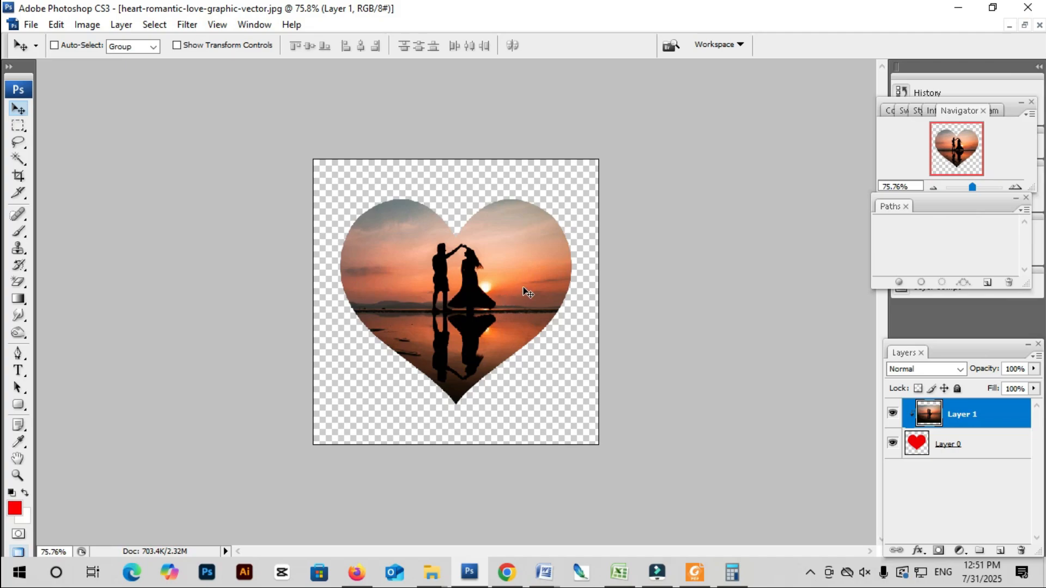
Step: Close the heart document without saving and create a blank white A4 RGB document at 300 pixels/inch
key(ctrl+w)
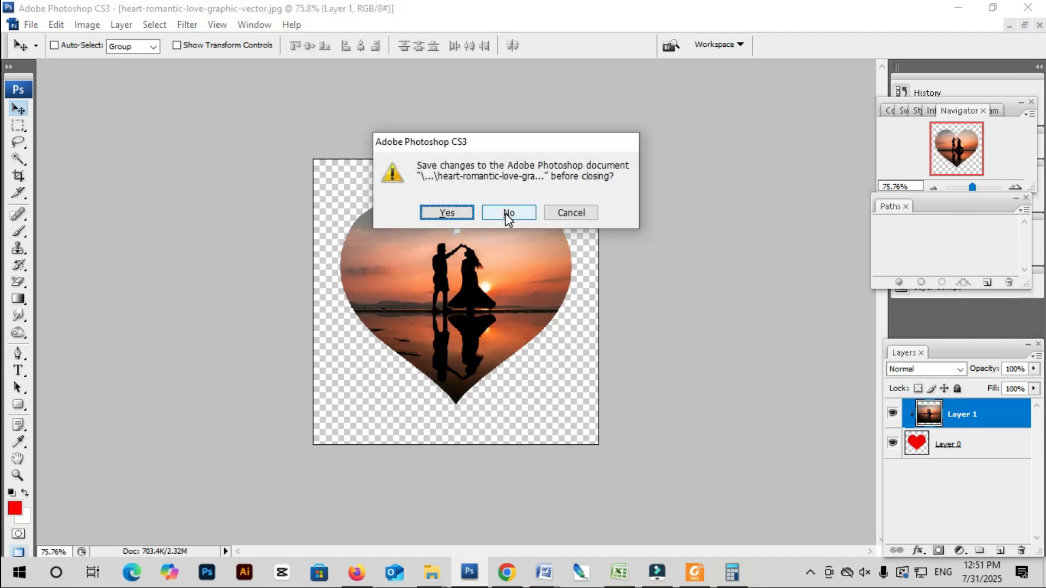
click(508, 213)
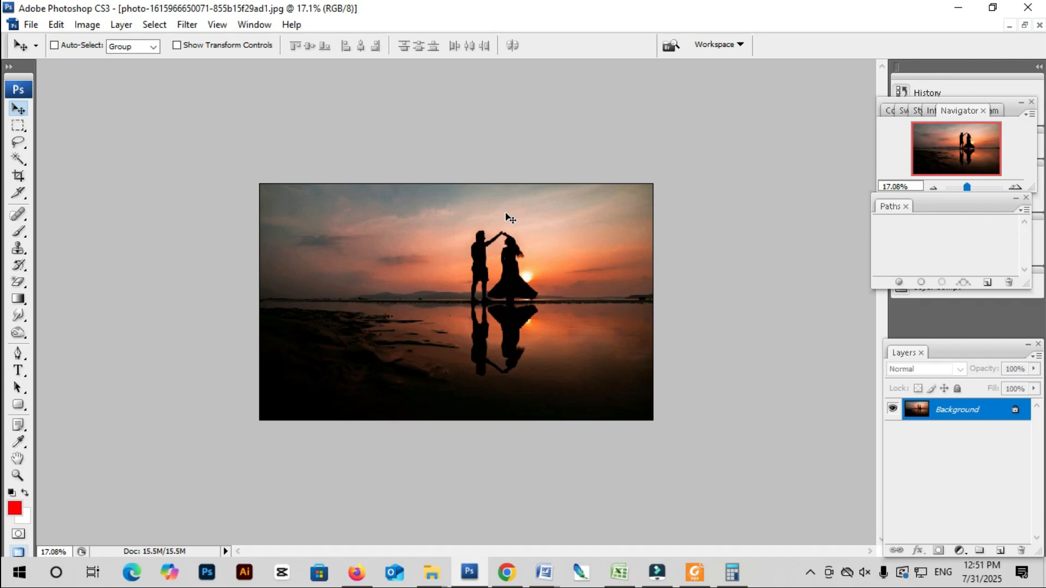
key(ctrl+n)
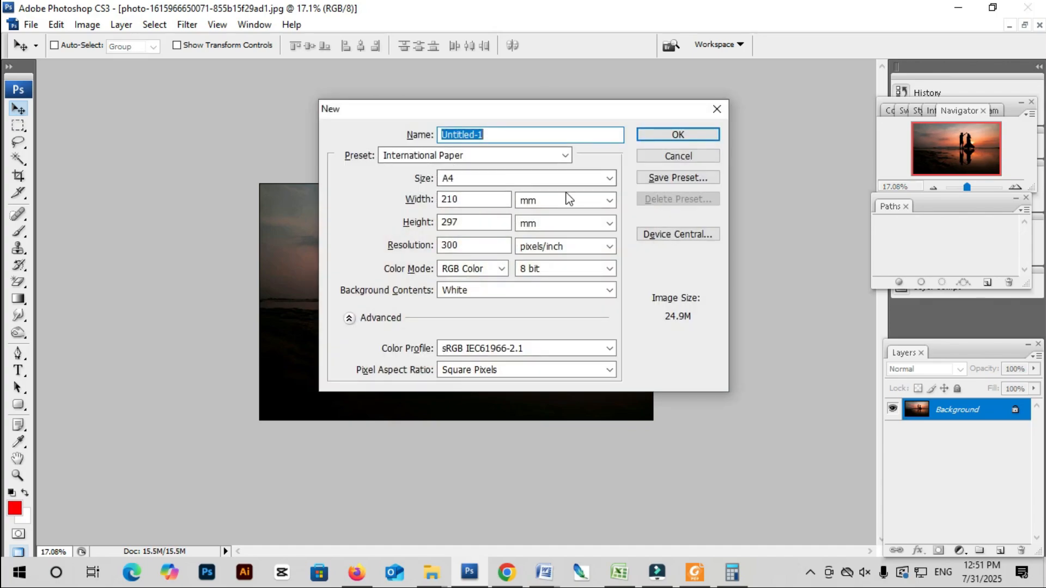
click(561, 195)
click(550, 232)
key(Return)
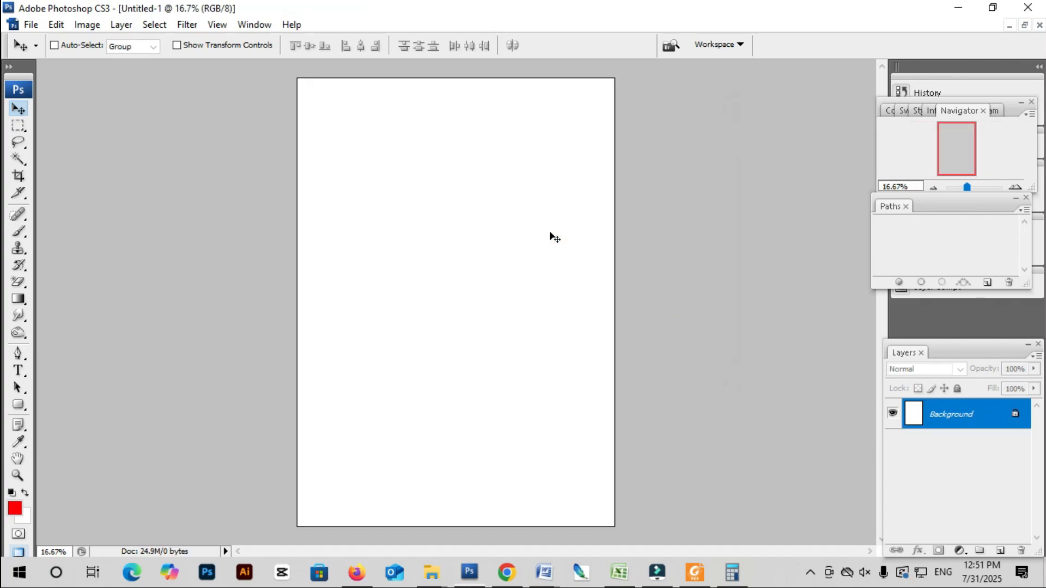
key(f)
key(ctrl+0)
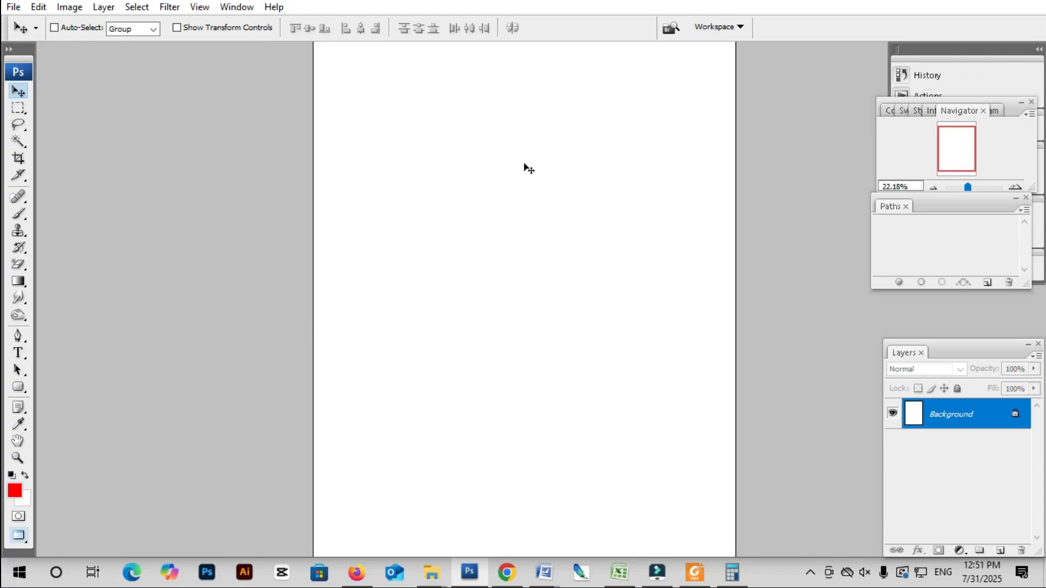
Step: Try drawing a large ellipse on the blank page with the Ellipse tool, and undo it
click(19, 391)
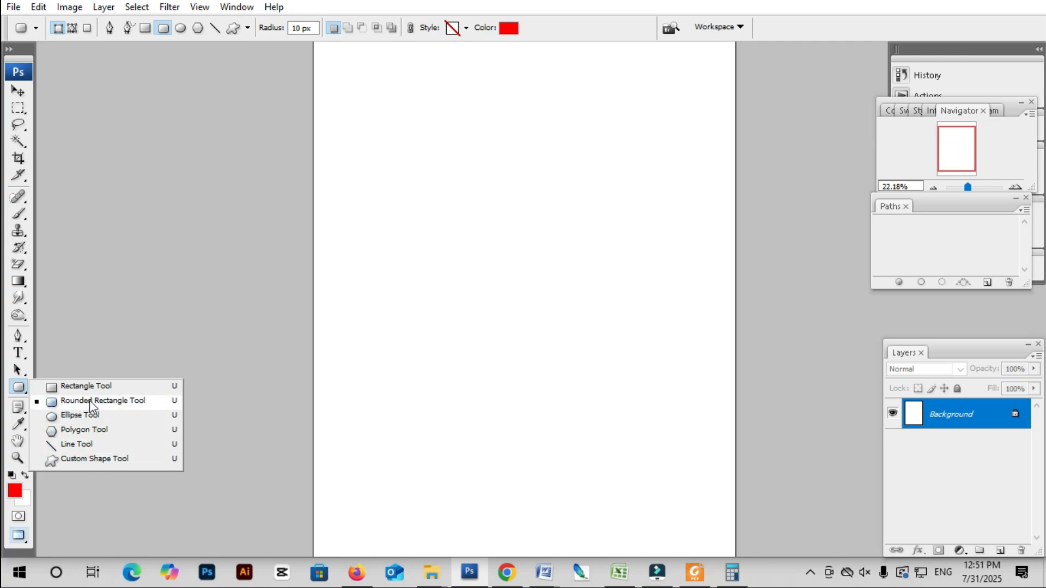
click(83, 423)
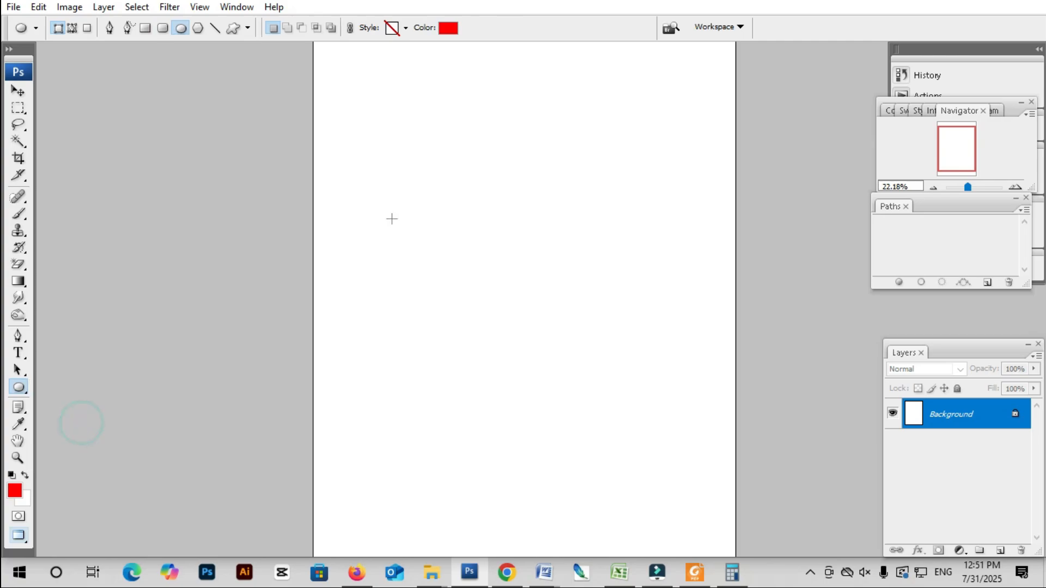
drag(390, 213, 613, 450)
key(ctrl+z)
Step: Activate the Pen tool and set it to draw shape layers
click(18, 335)
right_click(20, 343)
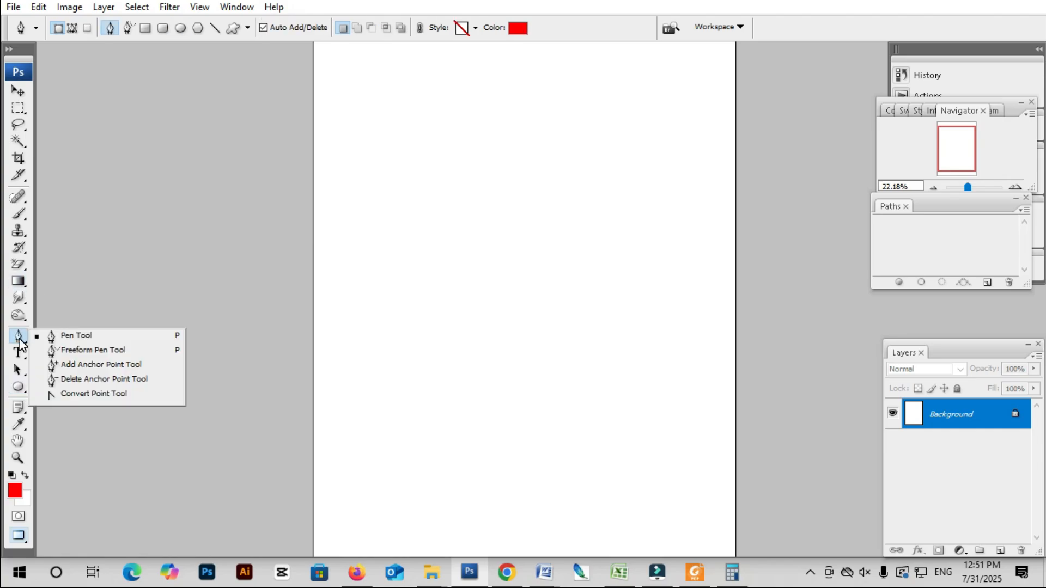
click(83, 339)
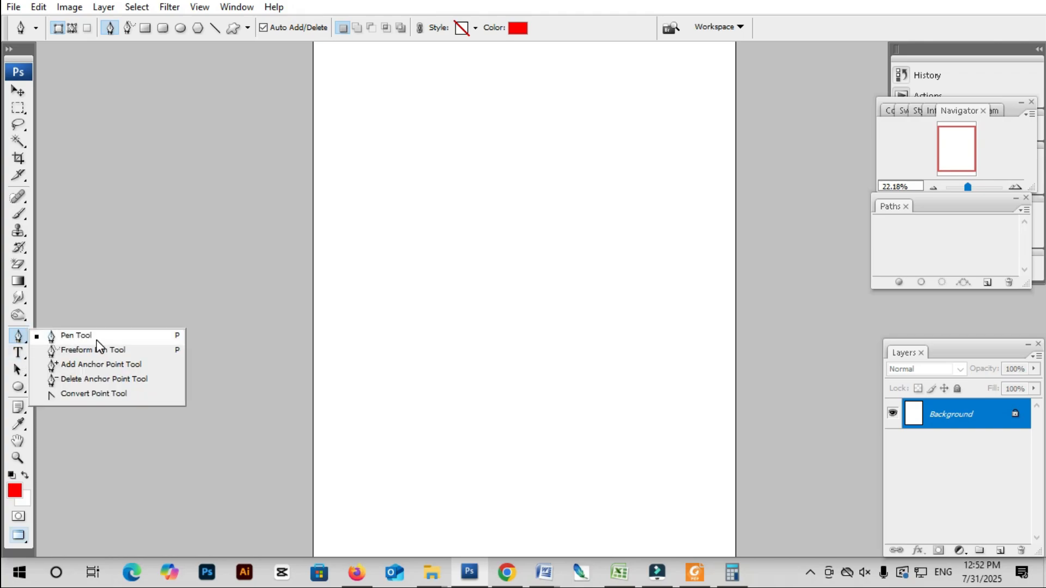
click(78, 335)
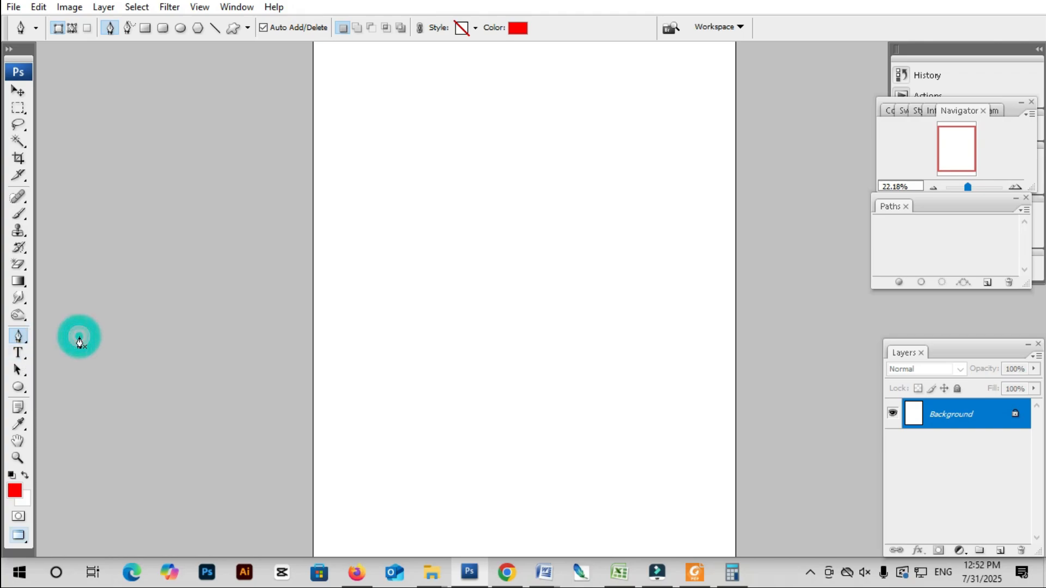
click(72, 29)
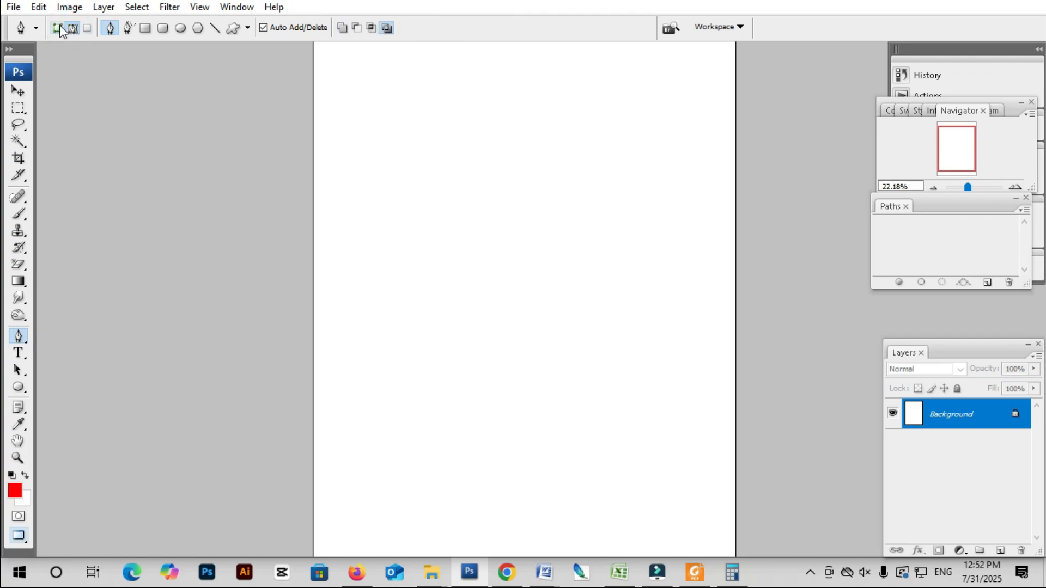
click(58, 31)
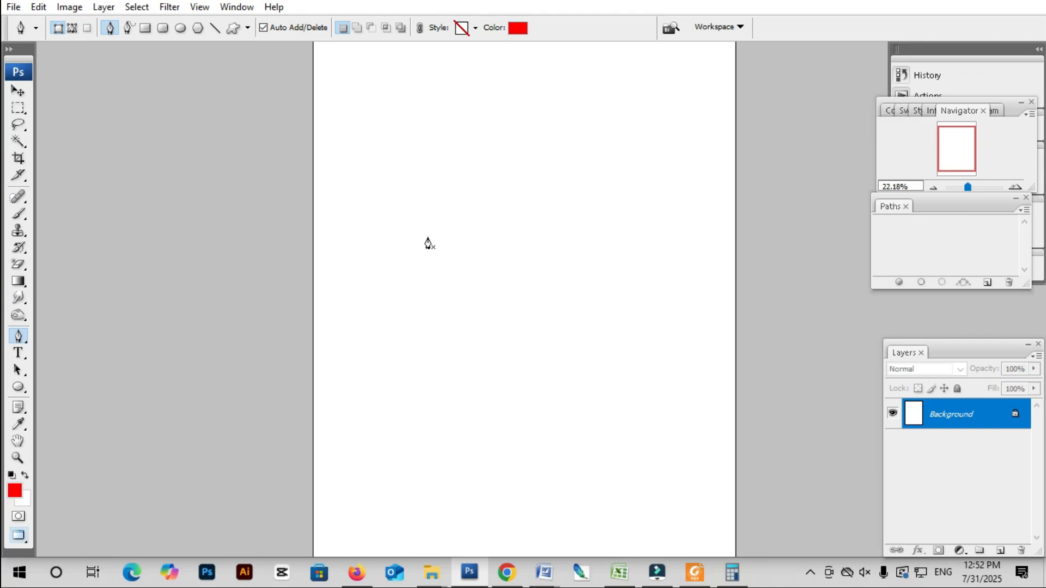
Step: Draw a closed, curved freeform red shape with a narrow upright arm at its upper left across the page's middle
drag(386, 193, 386, 211)
drag(415, 255, 449, 259)
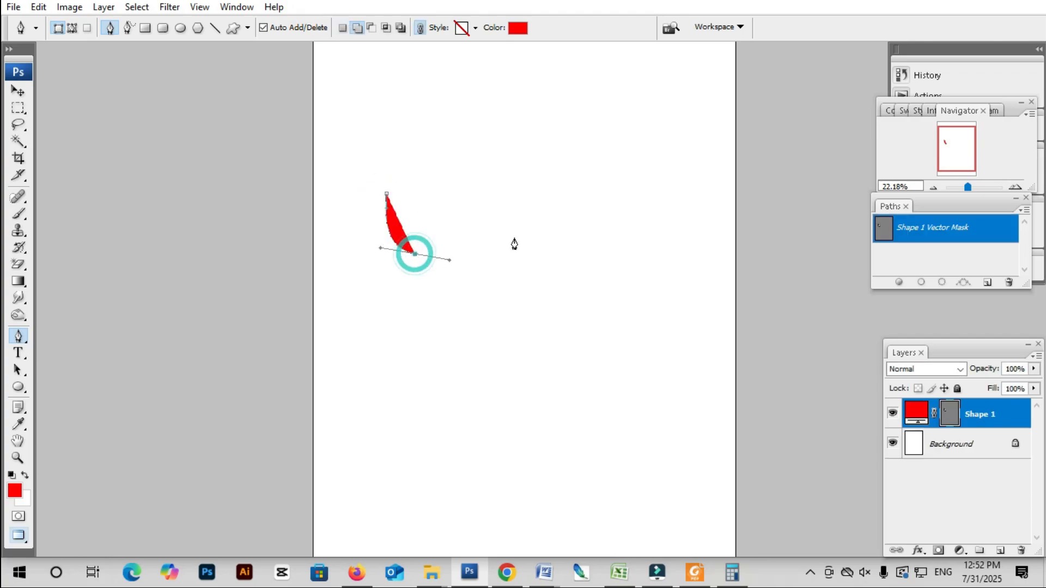
drag(518, 236, 616, 255)
drag(633, 338, 627, 355)
drag(542, 396, 397, 411)
drag(388, 377, 377, 299)
drag(365, 262, 361, 242)
drag(357, 205, 360, 181)
drag(372, 162, 385, 160)
click(386, 194)
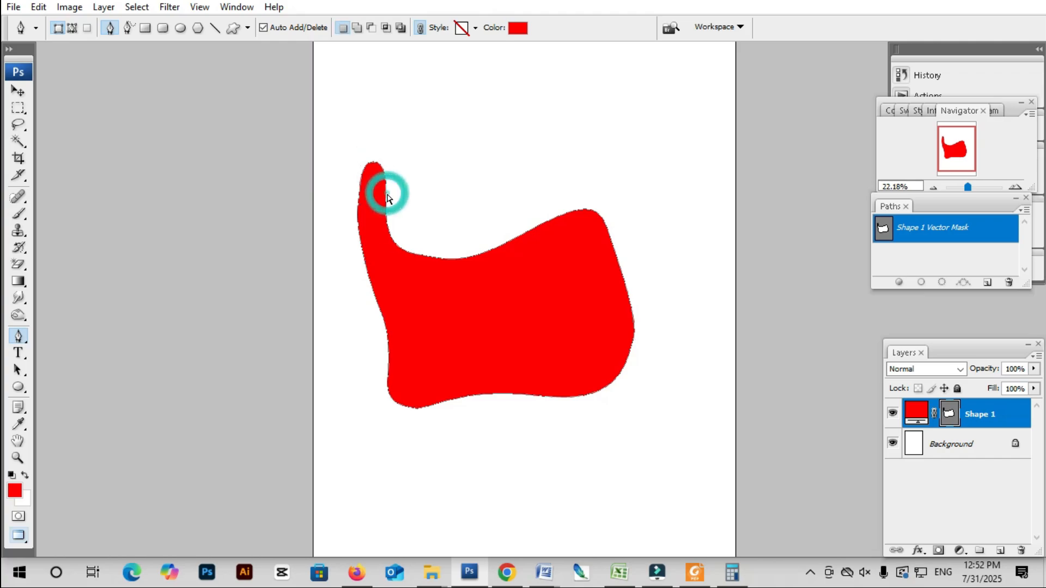
scroll(469, 217, down, 1)
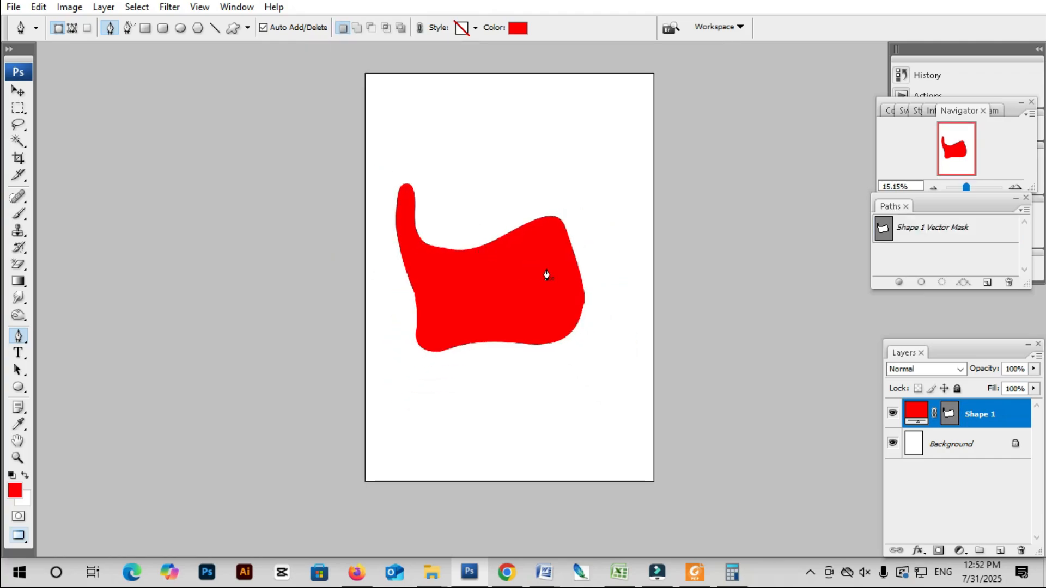
Step: Move the red freeform shape slightly up and to the right on the page
key(v)
right_click(499, 276)
click(506, 280)
drag(506, 283, 543, 267)
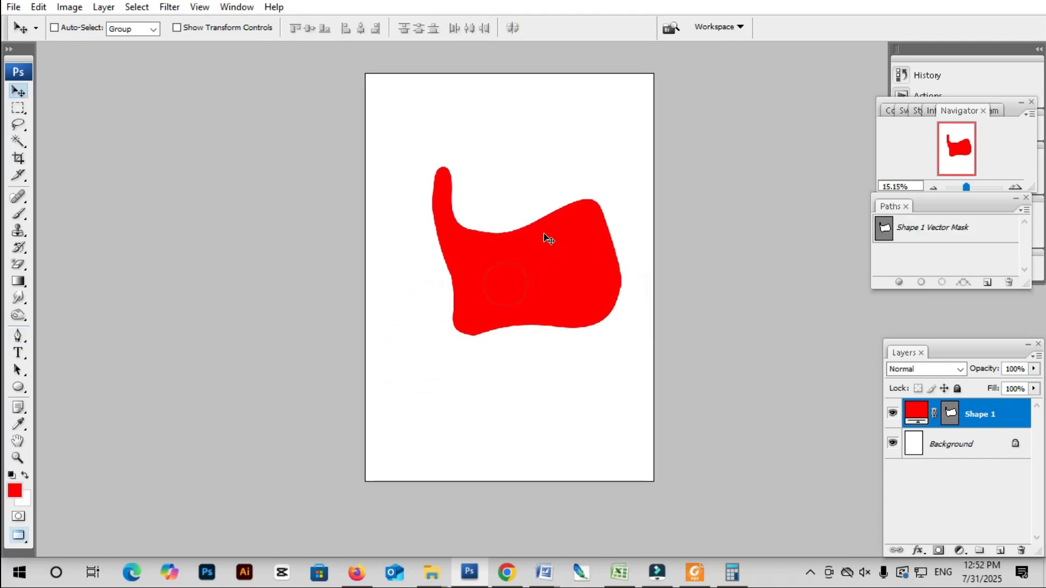
Step: Copy the sunset couple photo into Untitled-1 above the red shape and clip it to that shape
key(f)
click(655, 217)
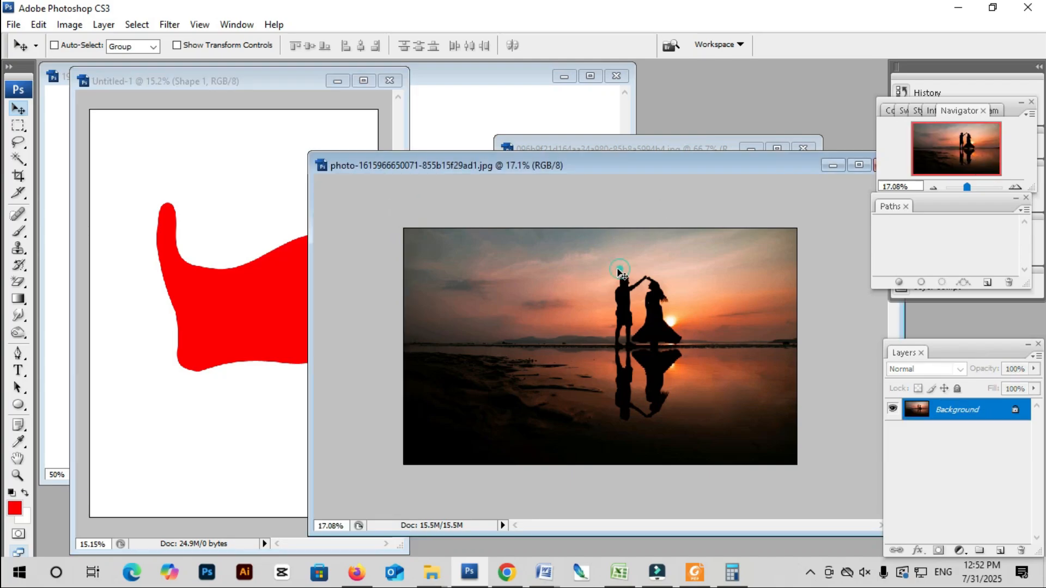
drag(611, 333, 251, 246)
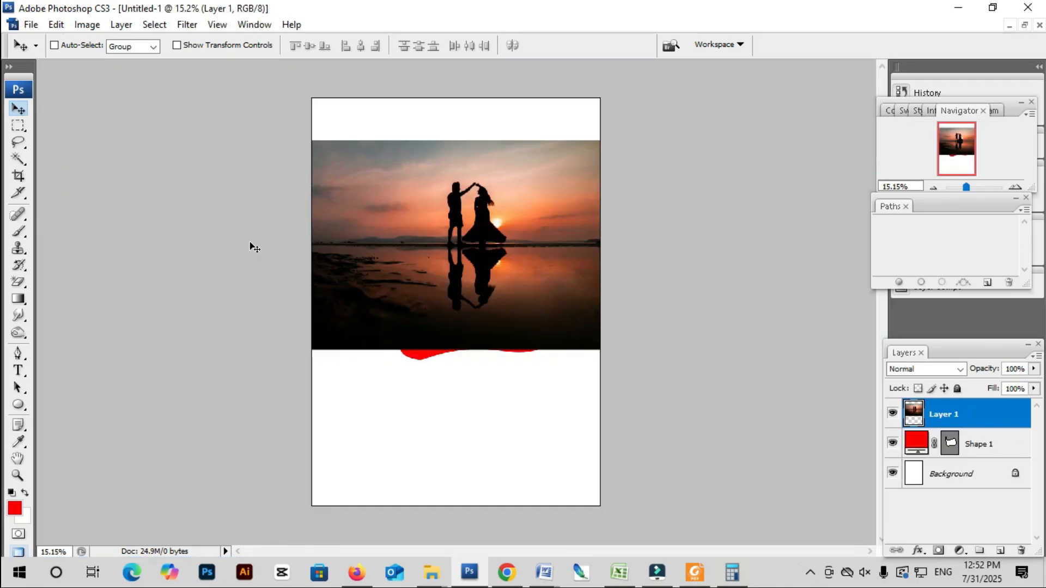
right_click(964, 420)
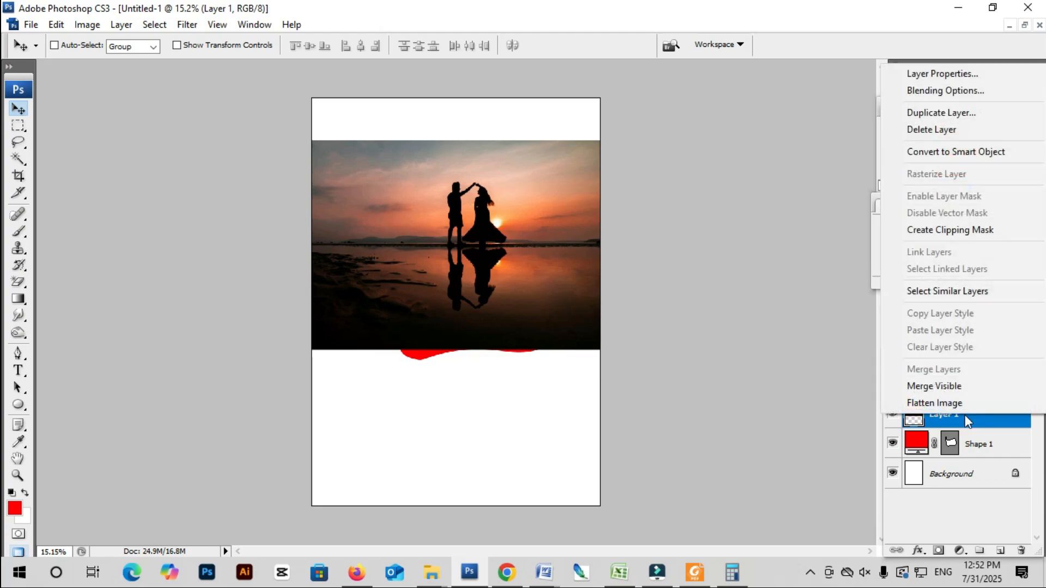
click(921, 231)
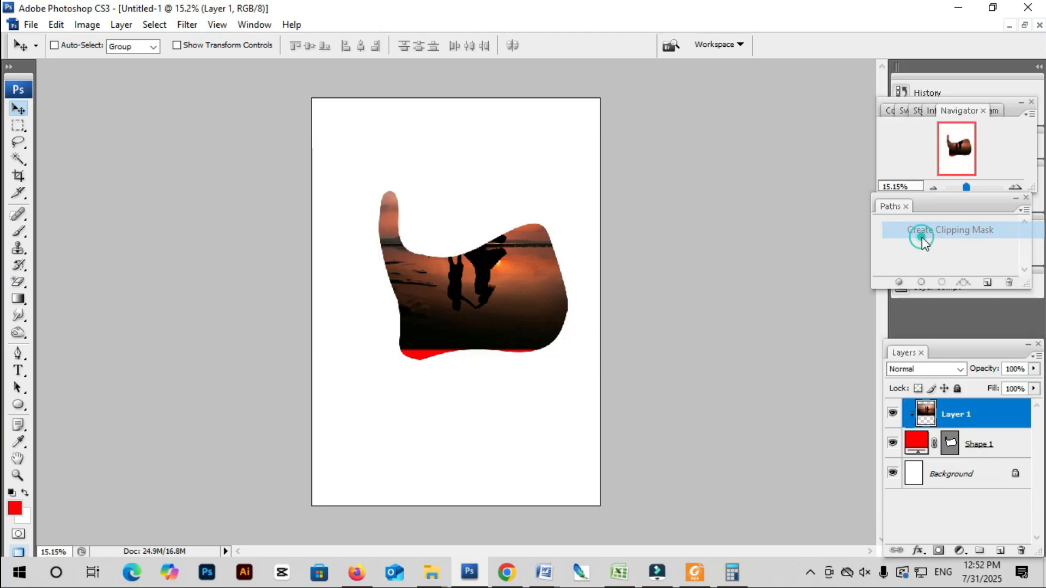
Step: Enlarge the clipped photo with Free Transform and position it so it fills the freeform shape with the couple inside
drag(532, 262, 502, 328)
key(ctrl+t)
drag(630, 454, 681, 484)
double_click(484, 297)
drag(484, 297, 507, 305)
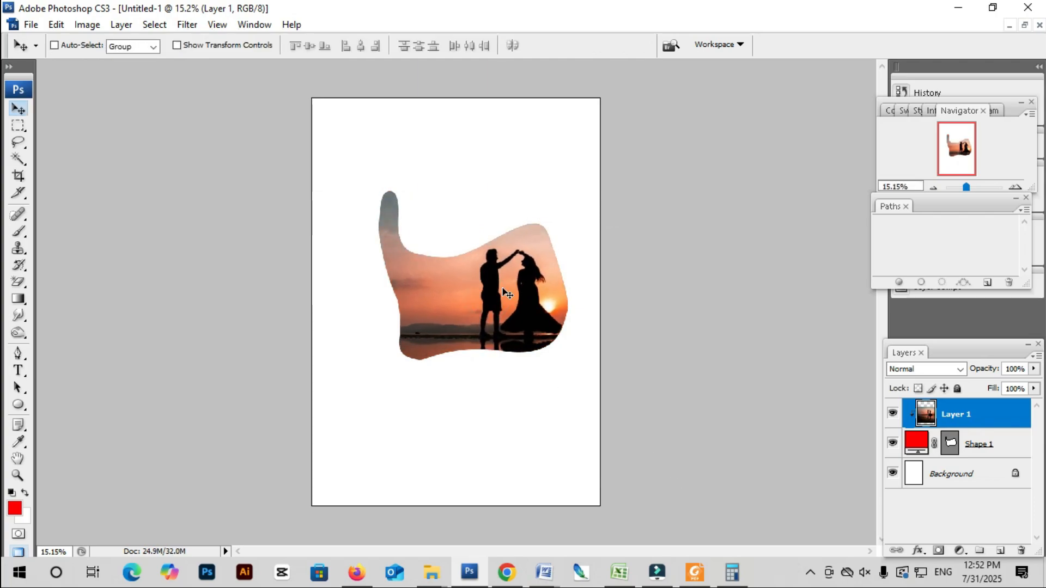
scroll(507, 291, up, 1)
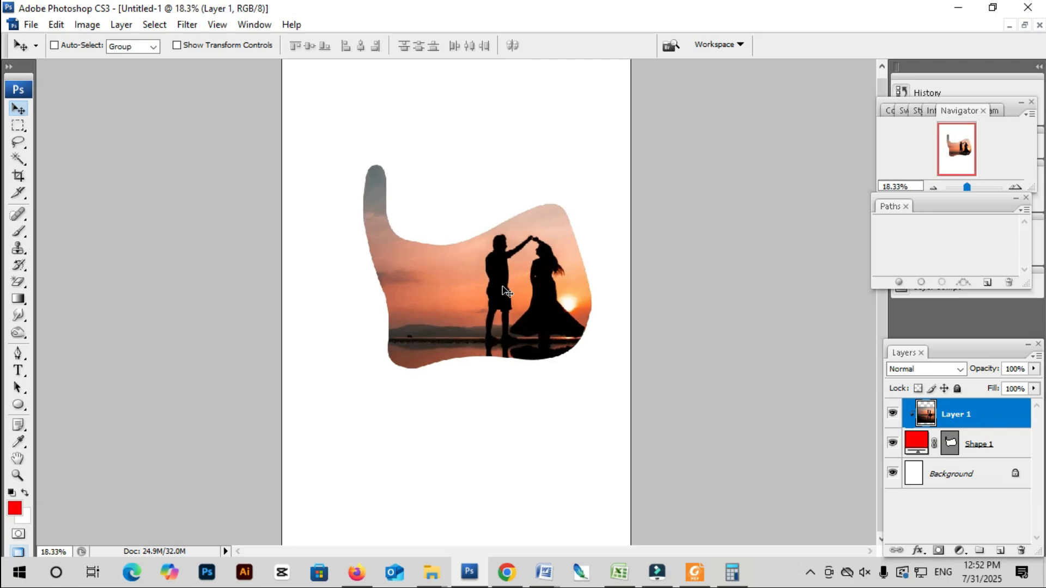